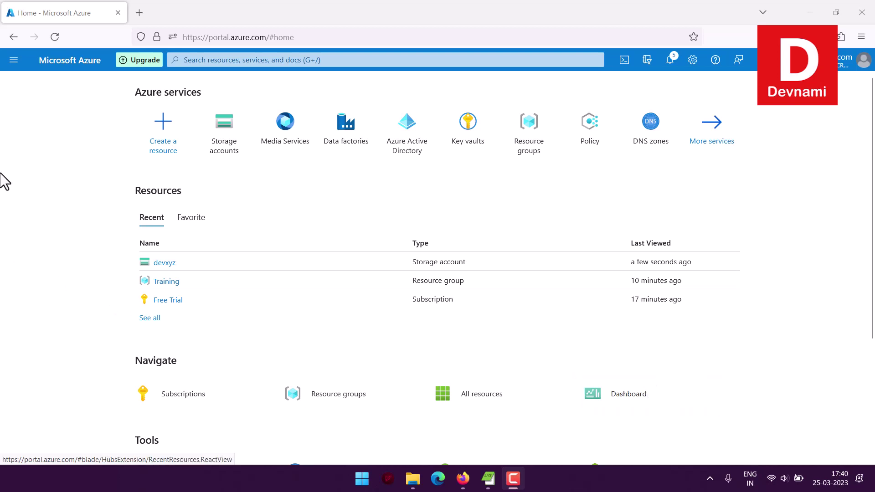
- Open the list of all Azure services from the portal home page
click(14, 60)
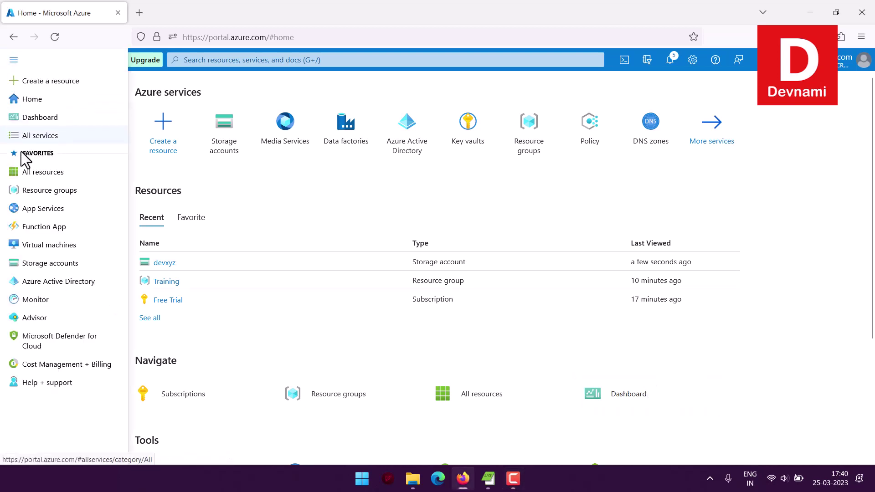
click(215, 185)
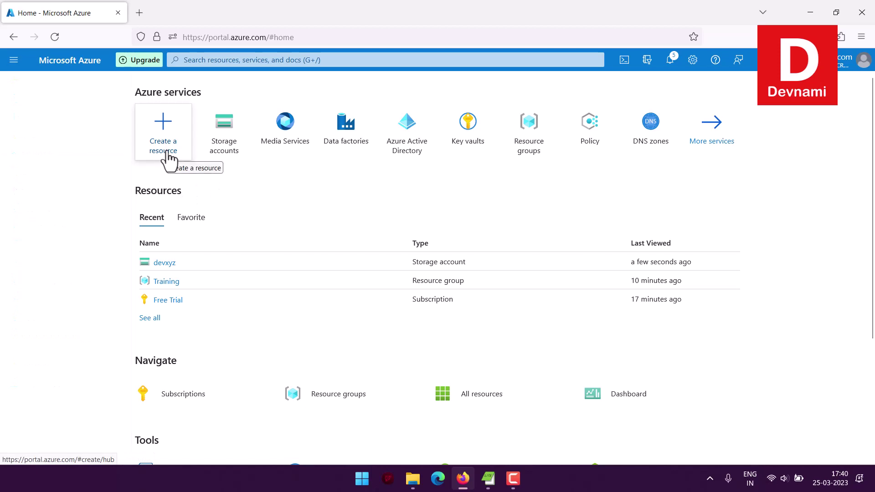
click(14, 60)
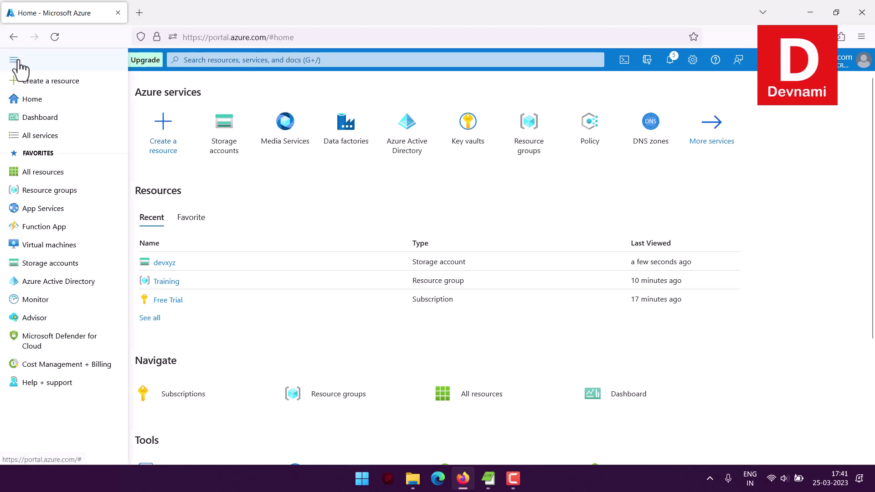
click(41, 140)
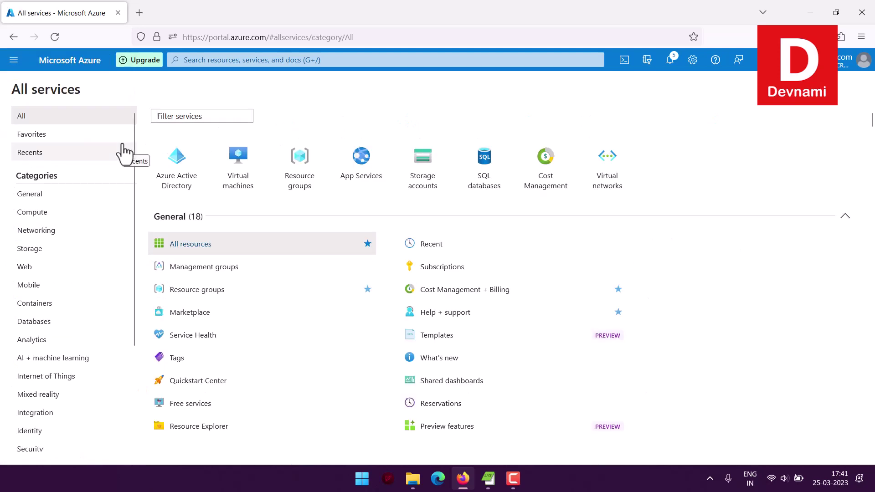
- Find the Web category in the list of services and open App Services
scroll(105, 208, down, 3)
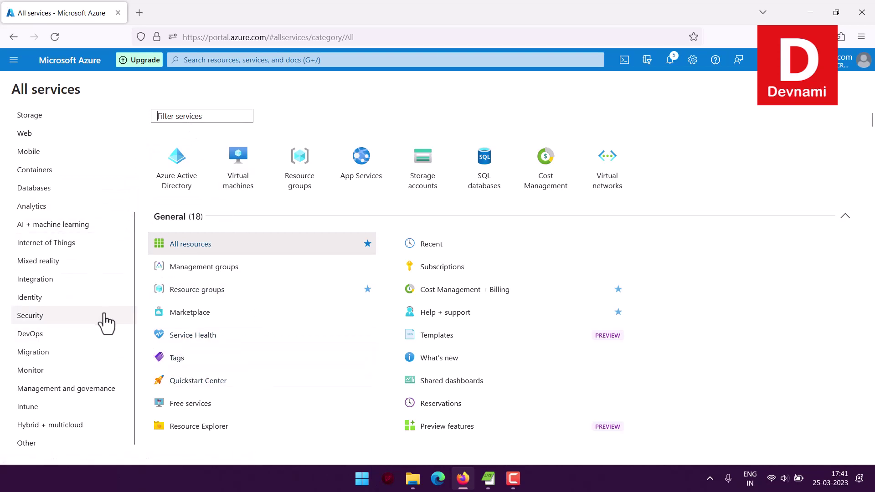
scroll(105, 322, up, 3)
click(36, 254)
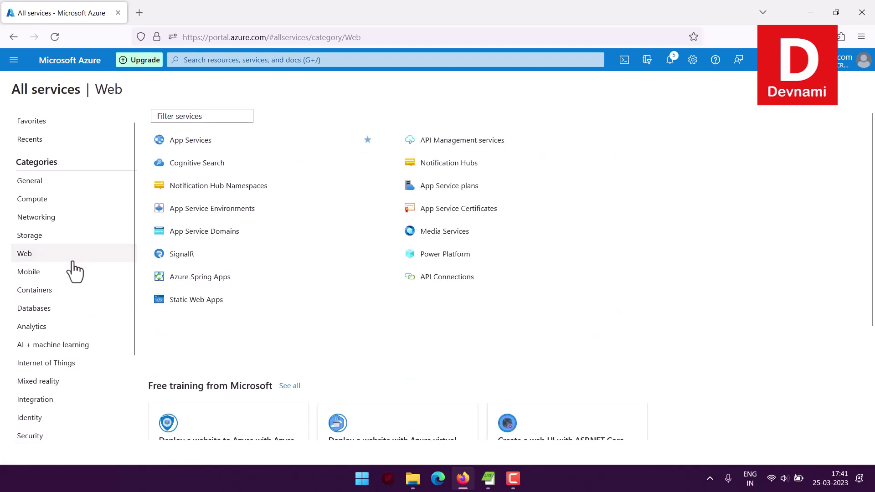
click(185, 142)
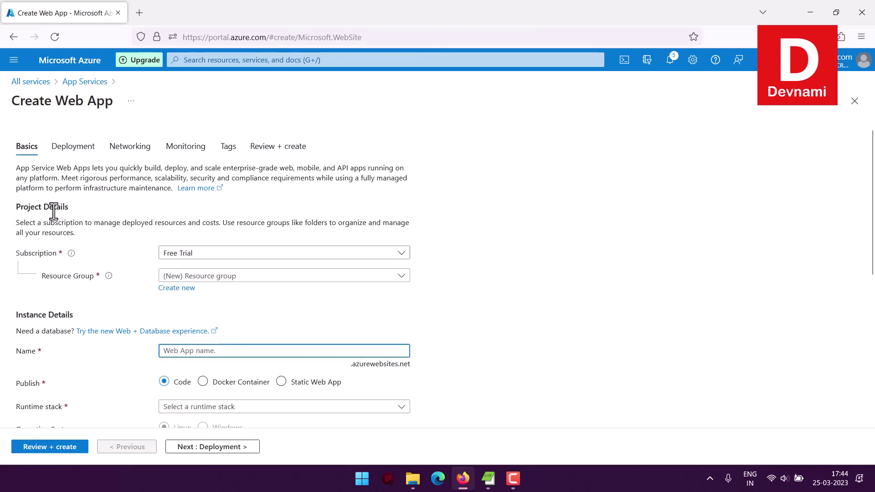
- Set the web app's subscription to Free Trial and its resource group to Training
click(172, 254)
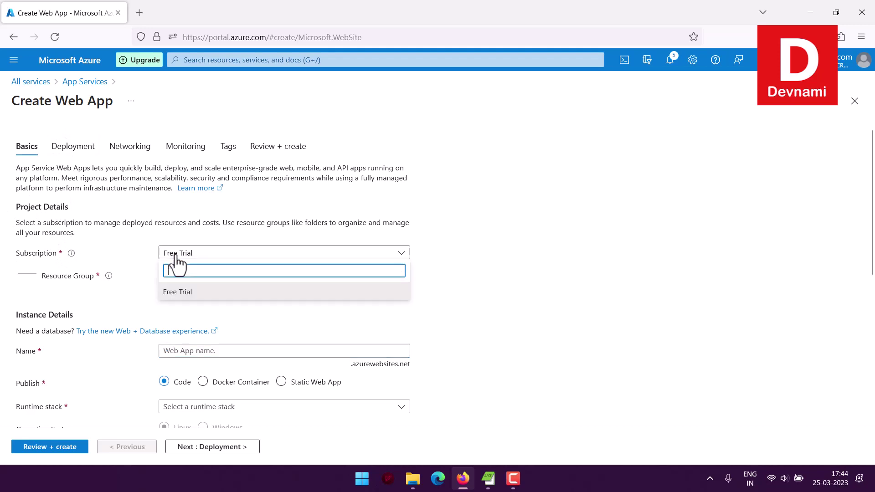
click(187, 291)
click(219, 276)
click(192, 313)
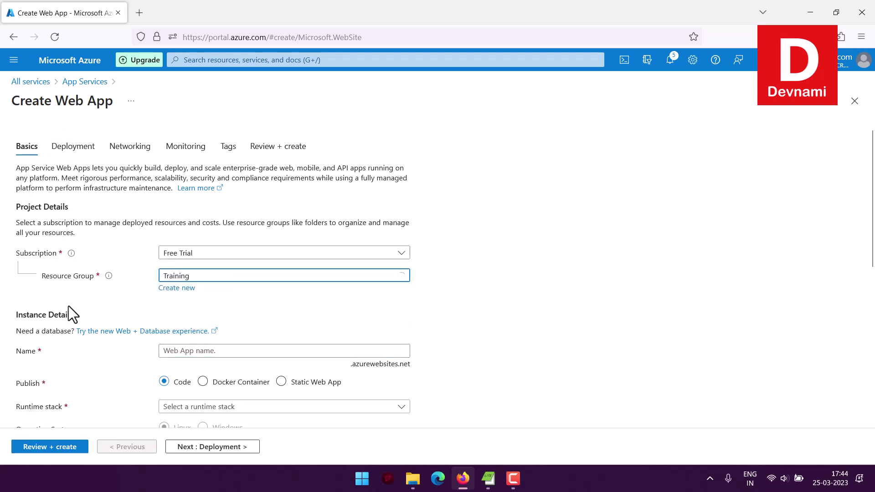
- Try to name the web app mydevapp in the instance details
scroll(33, 274, down, 3)
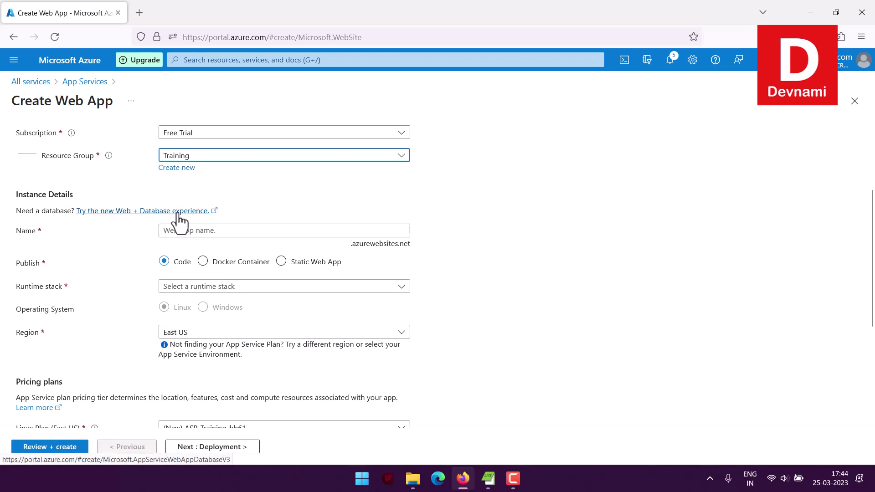
drag(23, 232, 46, 230)
click(45, 230)
click(221, 234)
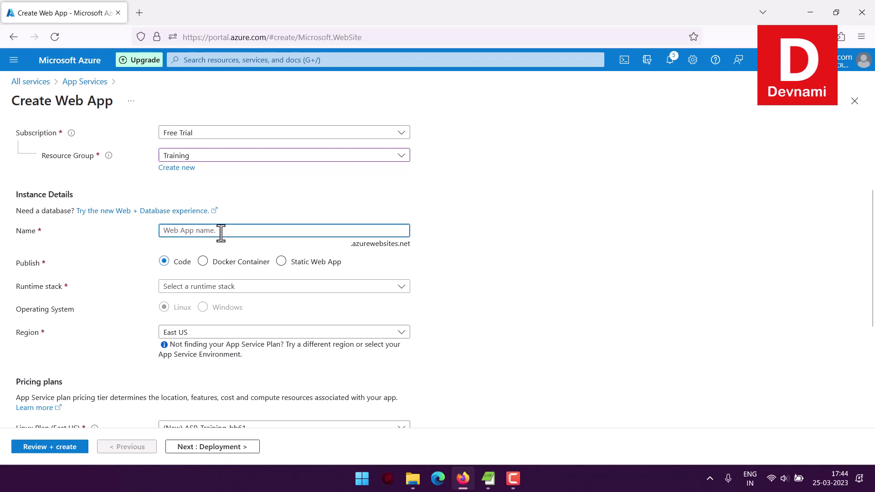
text(mydevapp)
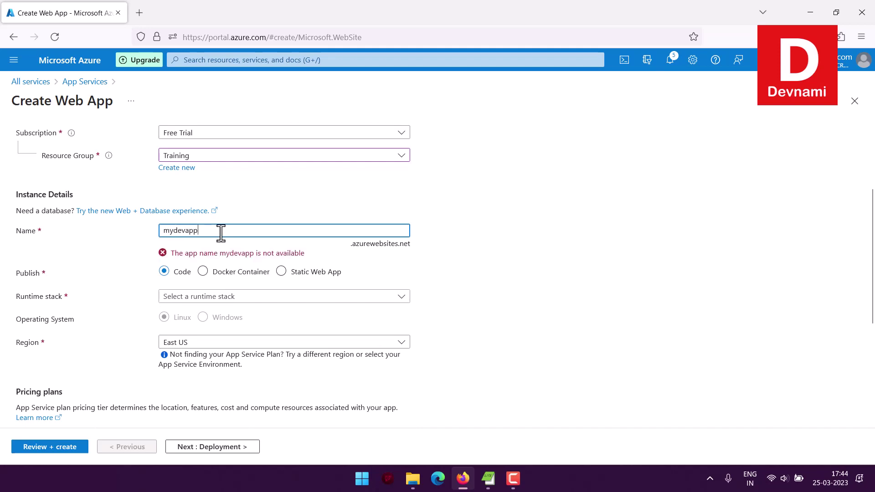
- Change the web app's name to mydevsample
key(BackSpace)
key(BackSpace)
key(BackSpace)
key(BackSpace)
key(BackSpace)
key(BackSpace)
text(devsample)
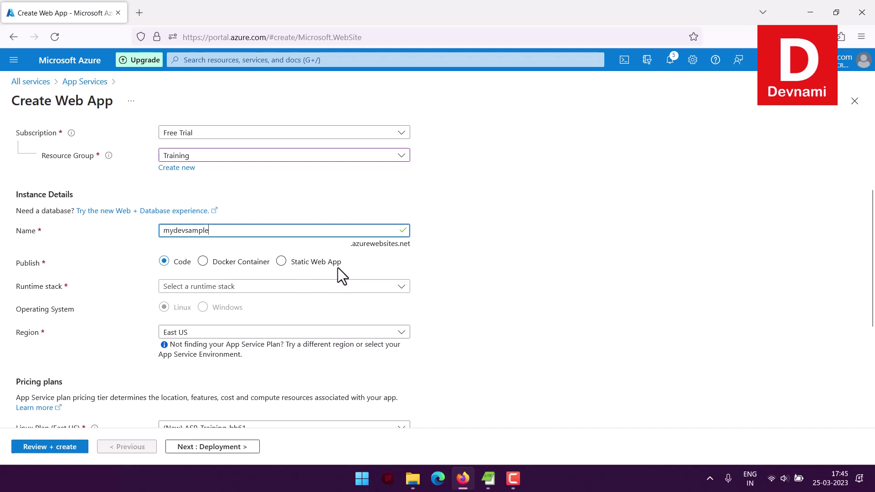
- Browse the available runtime stacks and select PHP 8.2 for the web app
click(208, 287)
scroll(319, 171, down, 5)
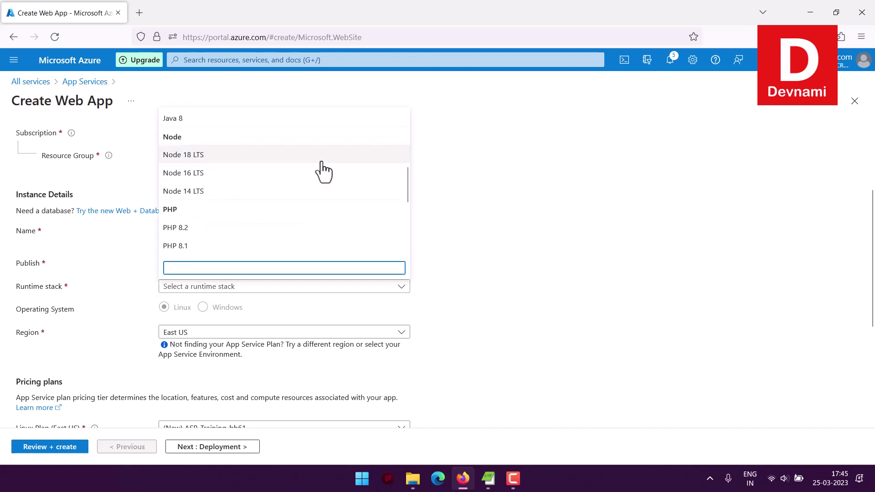
scroll(331, 222, down, 3)
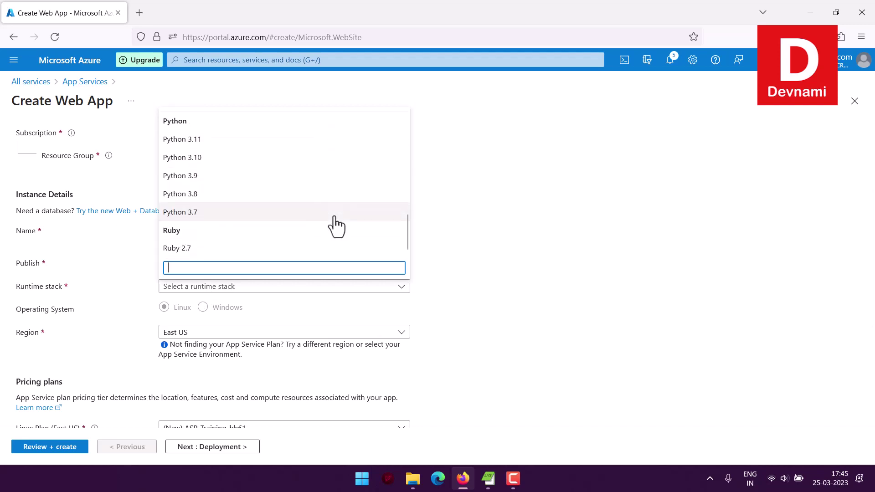
scroll(335, 224, up, 2)
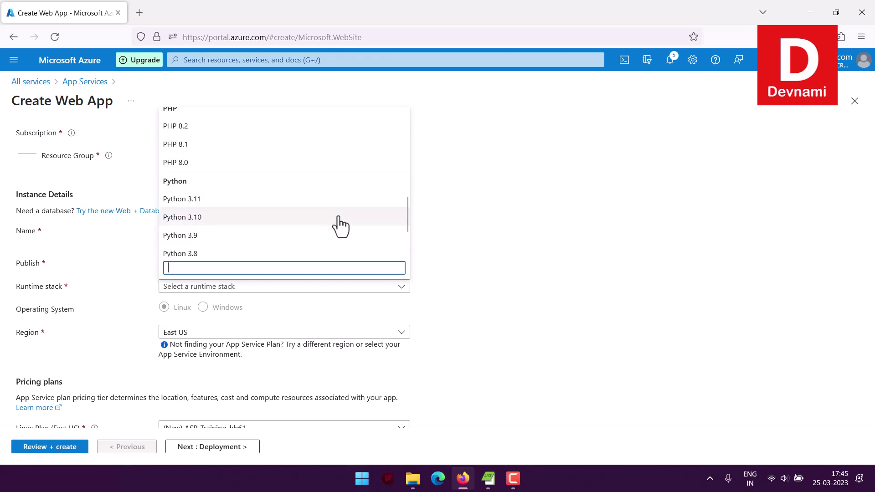
scroll(337, 225, up, 3)
scroll(337, 225, up, 5)
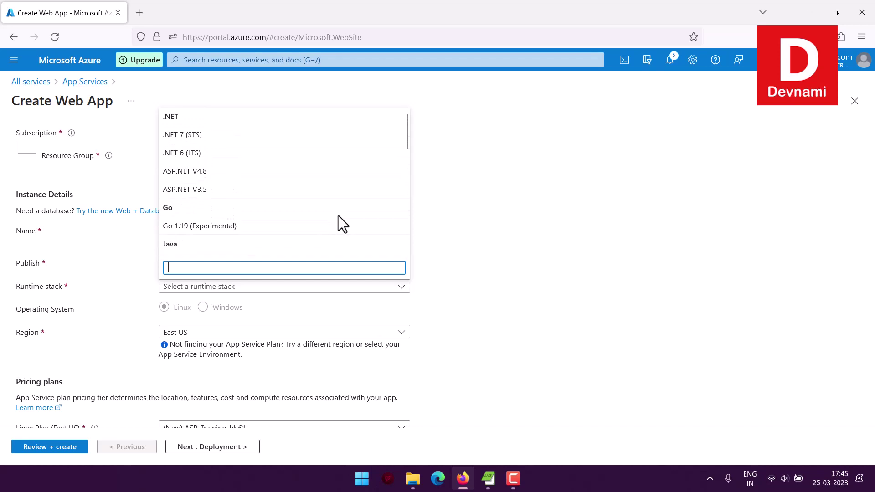
scroll(338, 216, down, 4)
scroll(340, 225, down, 4)
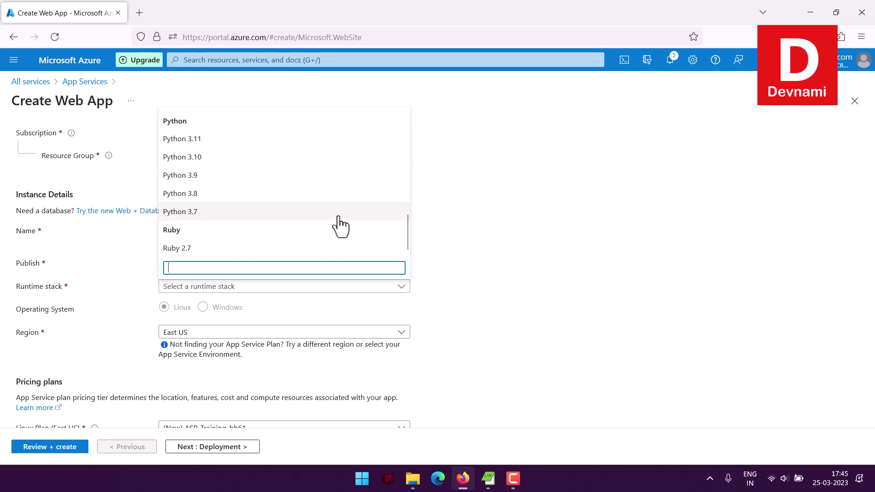
scroll(339, 225, up, 3)
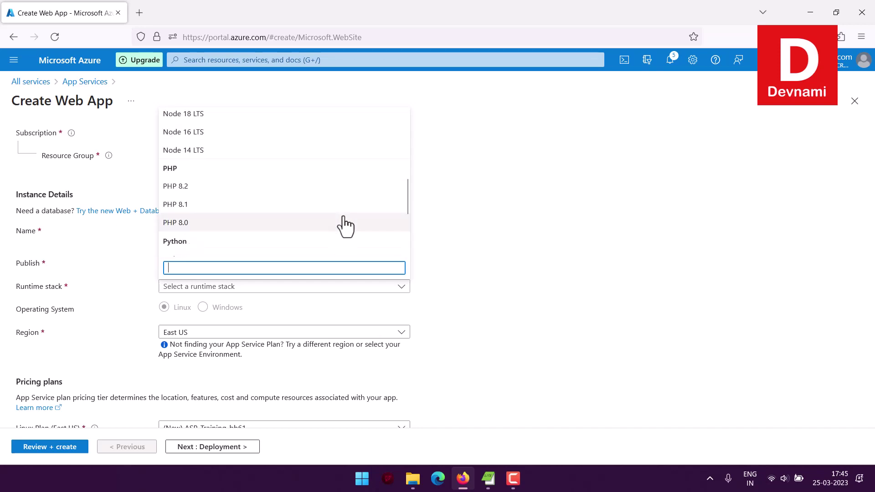
click(221, 186)
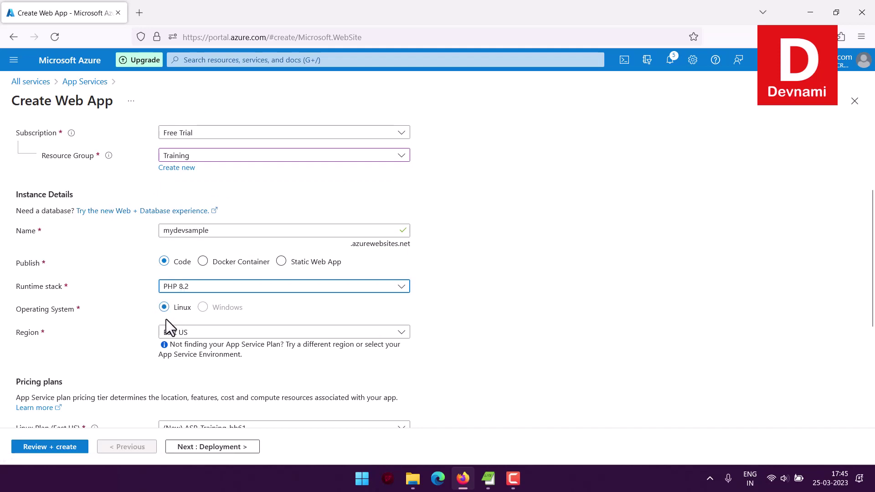
- Select the new Linux plan ASP-Training-bb61 and set its pricing plan to Free F1
scroll(113, 288, down, 3)
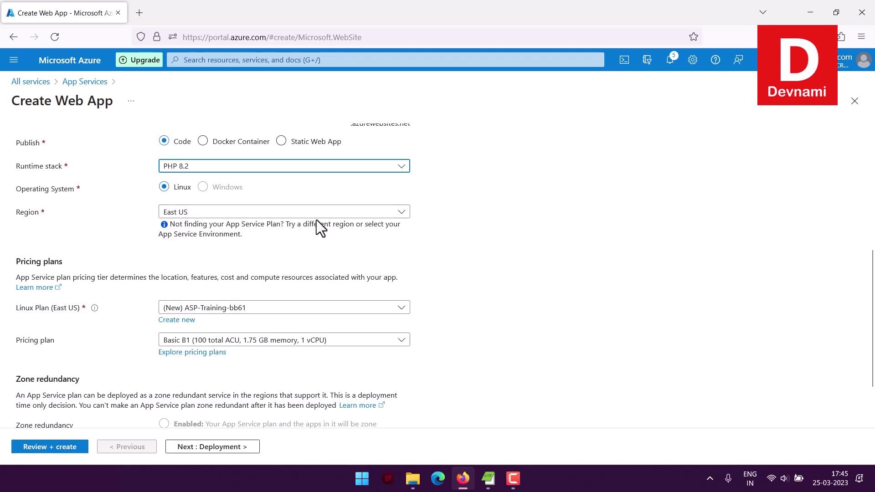
scroll(318, 223, down, 2)
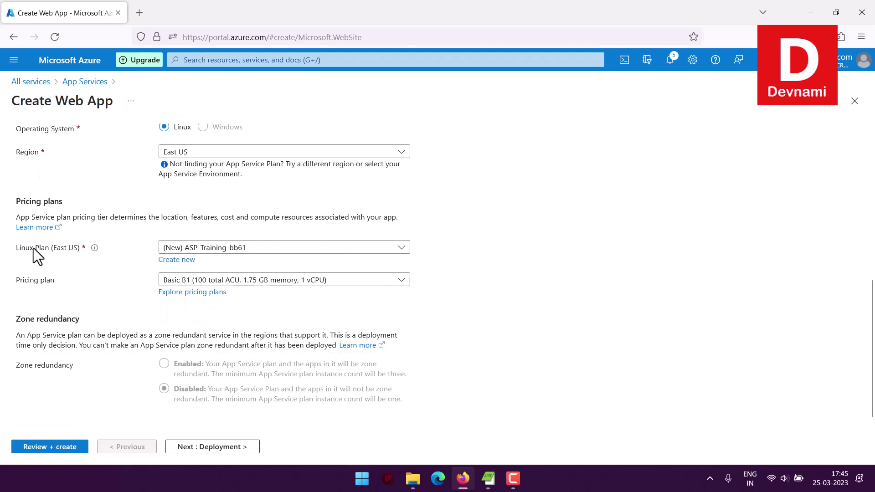
click(228, 249)
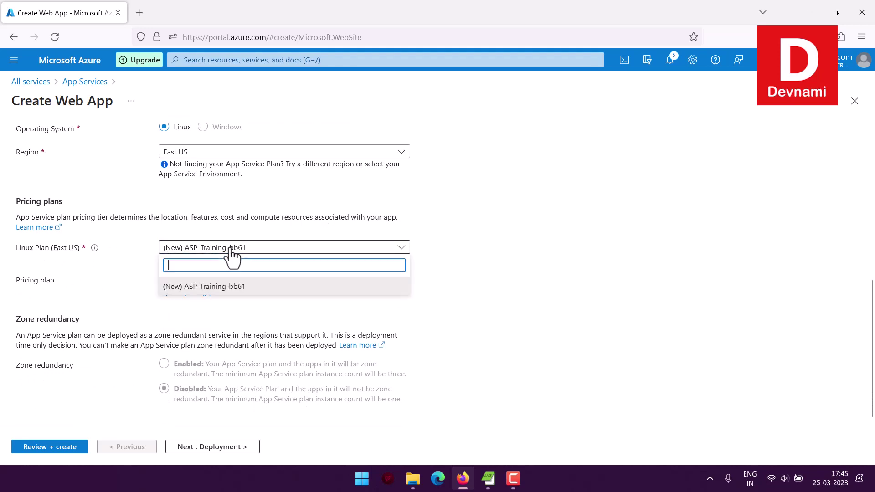
click(224, 287)
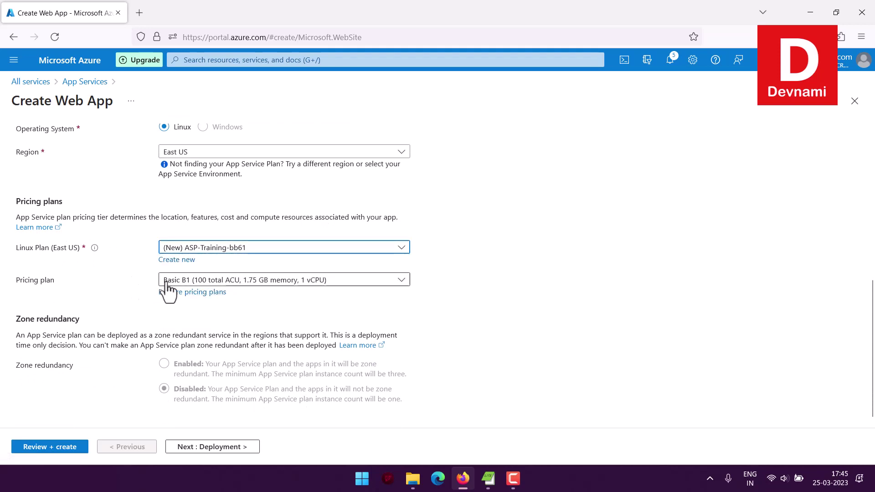
click(272, 281)
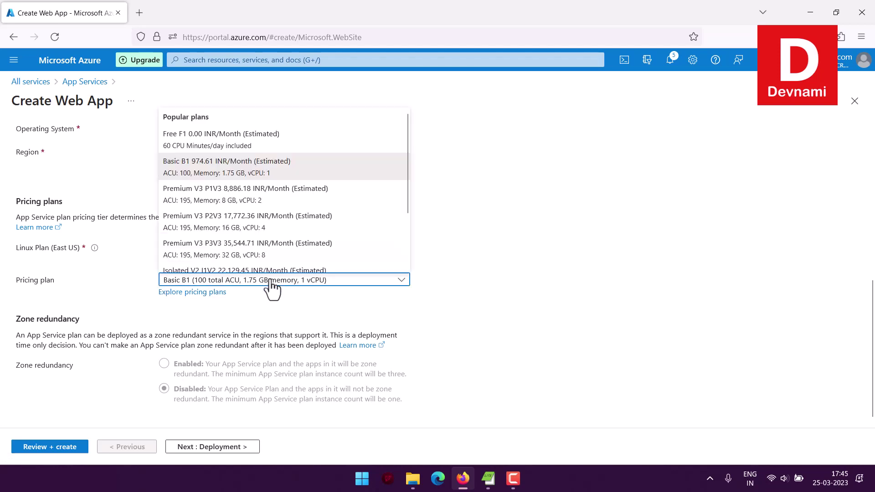
click(219, 146)
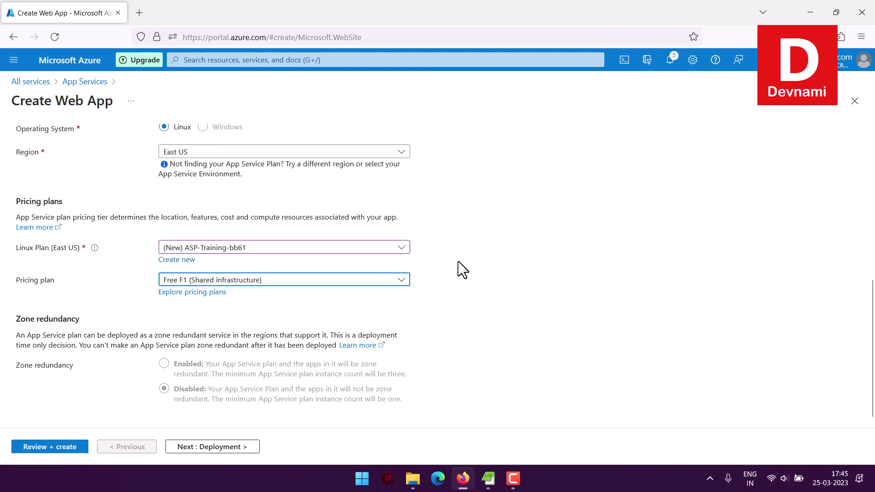
click(381, 302)
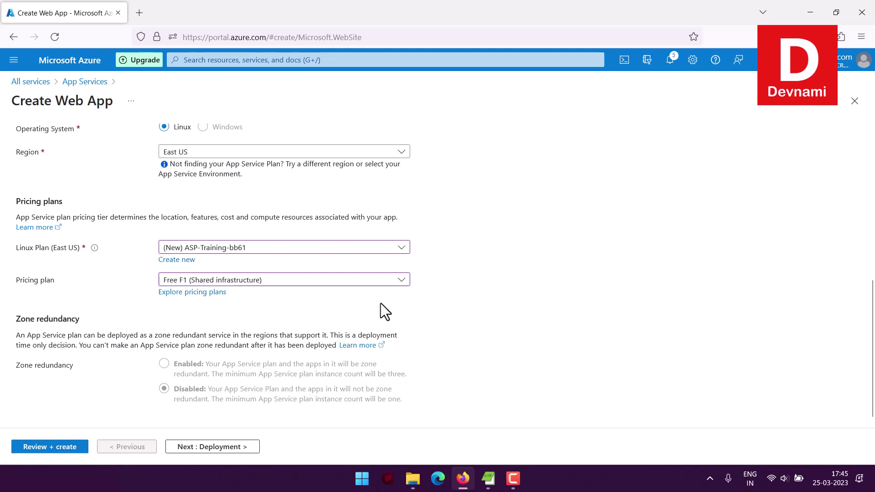
- Examine the zone redundancy section and review the basic settings entered for the web app
scroll(465, 286, down, 1)
mouse_move(17, 310)
mouse_down()
mouse_move(92, 310)
mouse_move(143, 329)
mouse_move(289, 338)
mouse_move(18, 327)
mouse_up()
click(92, 309)
click(6, 315)
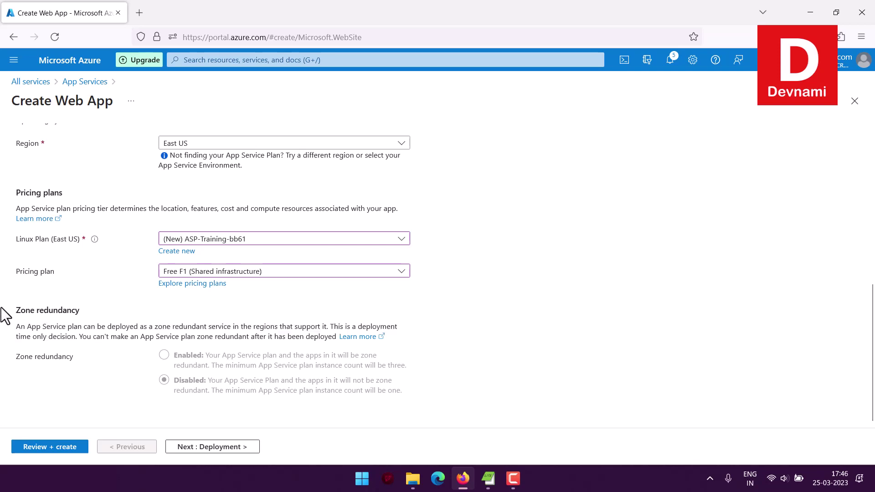
scroll(4, 303, up, 3)
scroll(3, 298, up, 2)
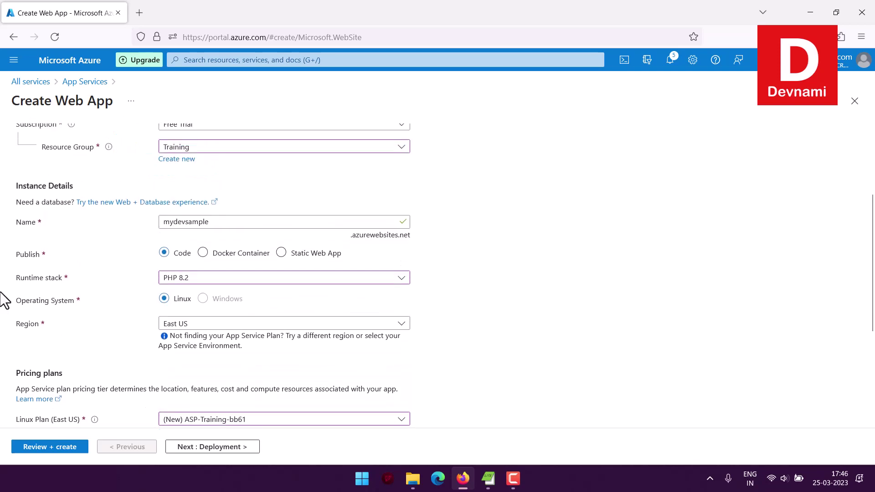
scroll(225, 387, down, 4)
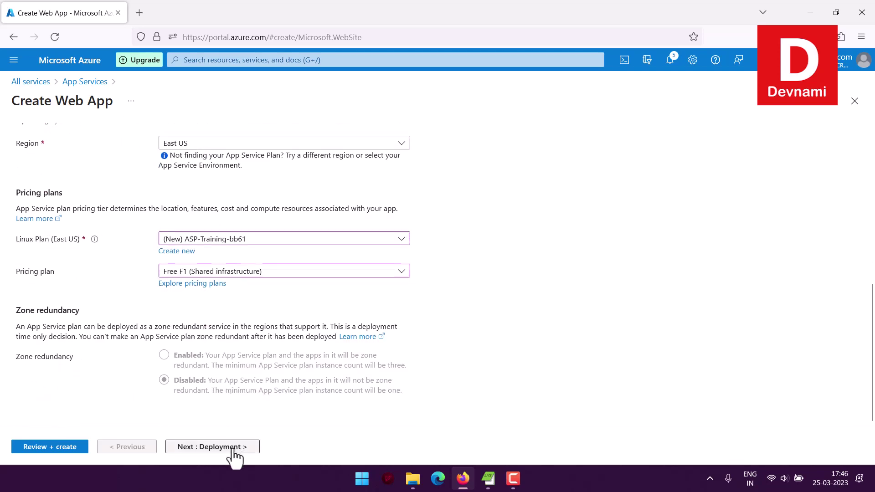
- Continue to the Deployment settings and examine the GitHub Actions settings, account details and workflow configuration
click(235, 447)
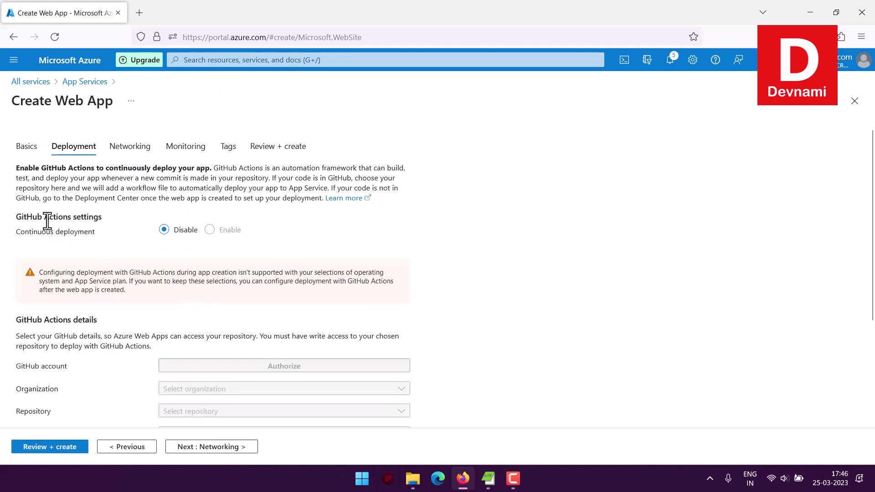
drag(37, 217, 95, 219)
click(101, 216)
click(89, 219)
click(32, 219)
click(95, 218)
drag(187, 274, 292, 300)
click(293, 298)
scroll(289, 285, down, 3)
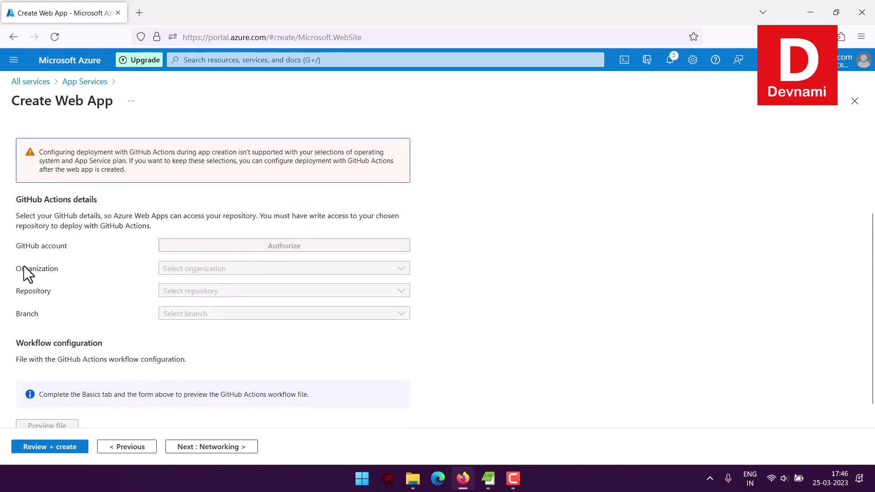
scroll(220, 338, down, 1)
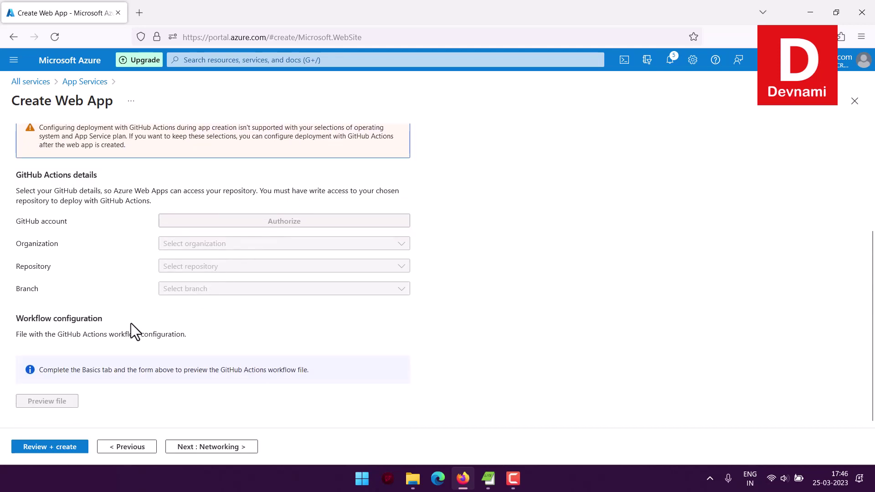
- Continue to the Networking settings and examine the public access and network injection options
click(228, 448)
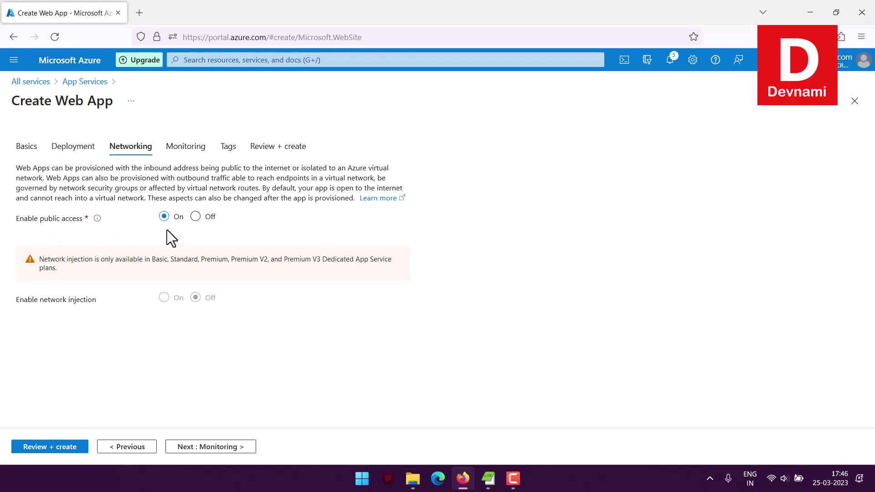
click(100, 301)
drag(207, 289, 185, 311)
click(185, 311)
drag(188, 260, 386, 261)
click(351, 270)
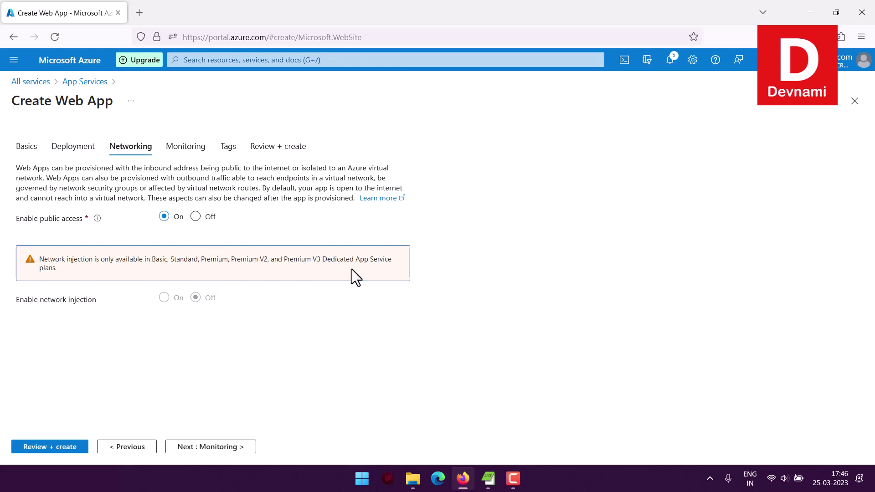
- Continue through the Monitoring and Tags settings to the review page, leaving the tag name and value empty
click(242, 449)
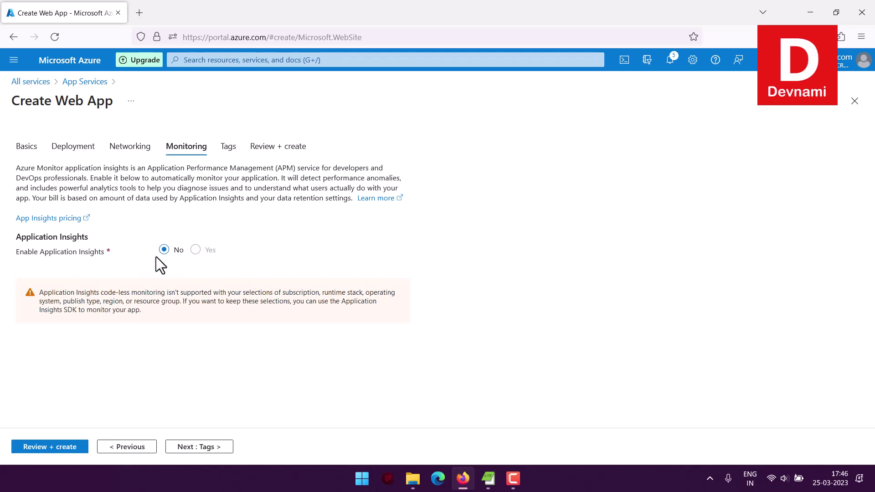
click(220, 445)
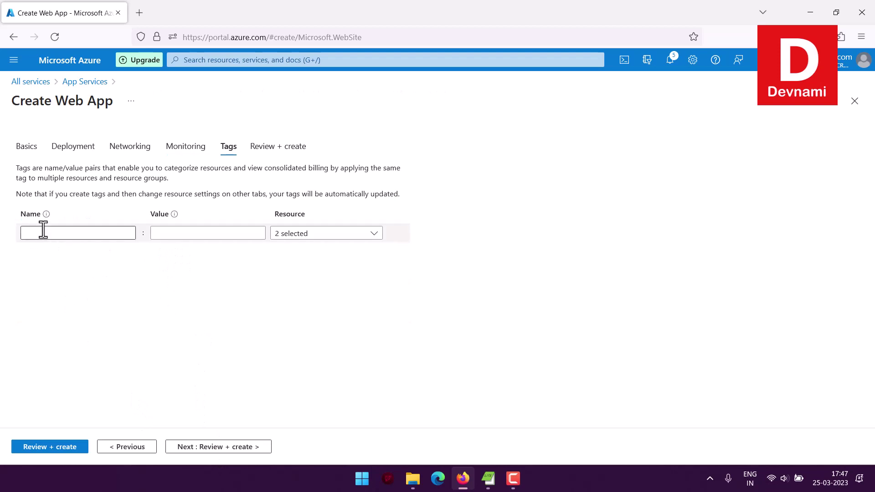
click(42, 231)
click(187, 231)
click(230, 292)
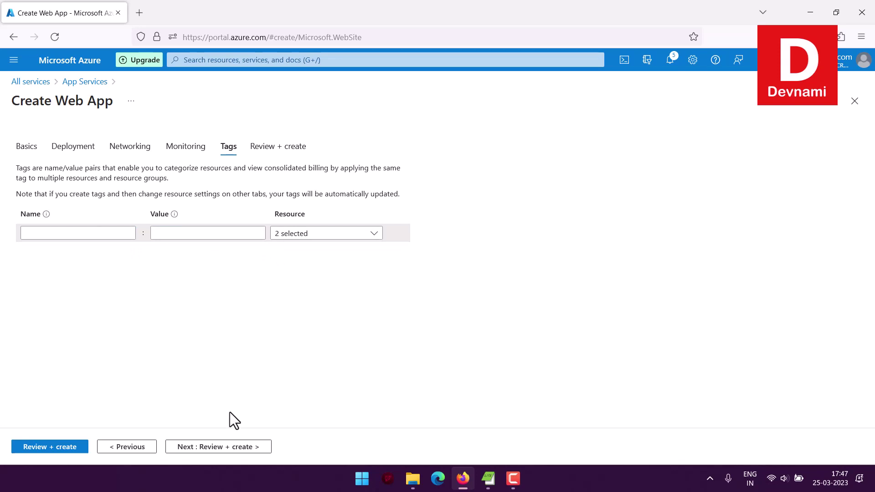
click(220, 446)
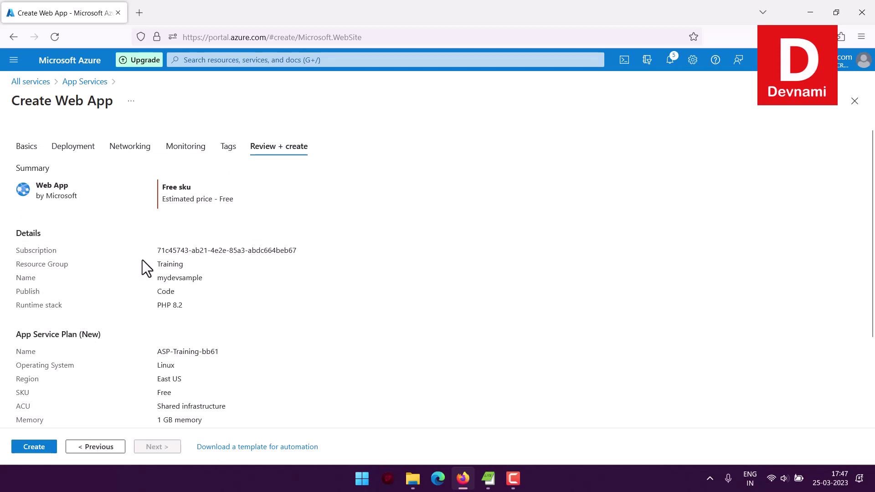
- Examine the web app details in the summary, including the resource group, name, publish type and runtime stack
scroll(205, 254, down, 3)
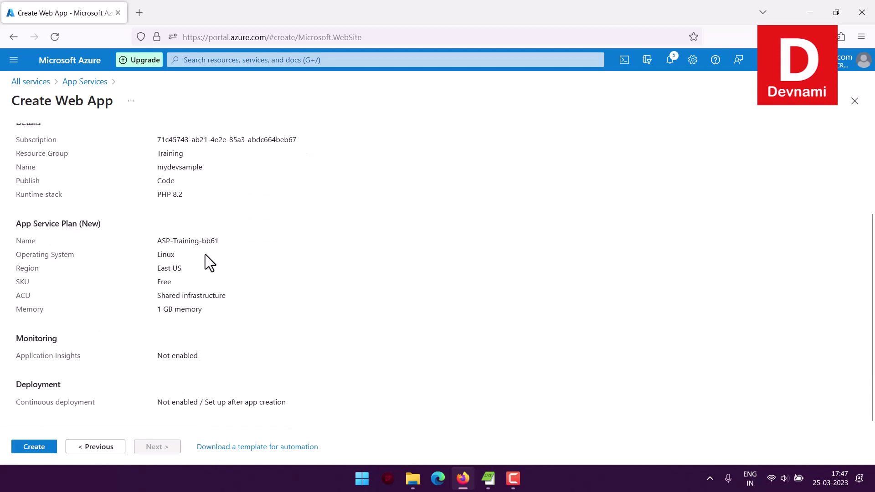
scroll(205, 254, up, 3)
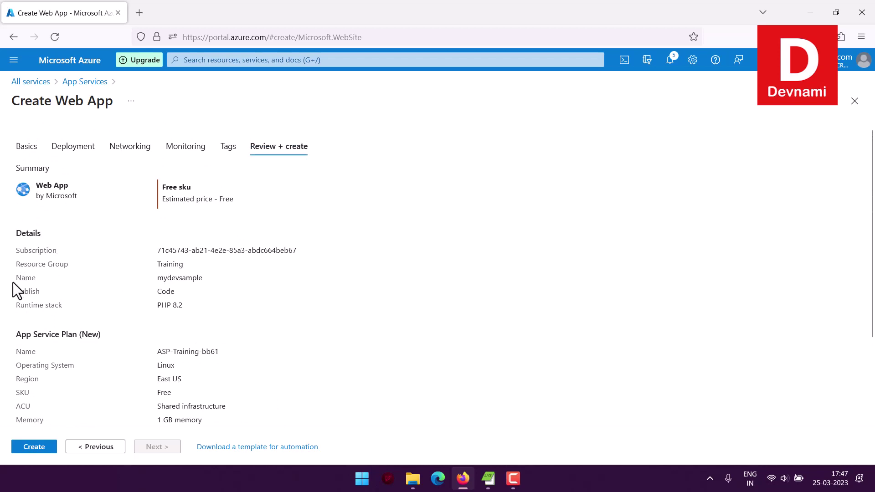
click(170, 295)
drag(157, 280, 208, 279)
click(181, 299)
drag(16, 292, 159, 249)
click(201, 318)
drag(201, 318, 205, 308)
click(205, 308)
- Examine the App Service plan specifications and the estimated price in the summary
scroll(302, 296, down, 3)
drag(166, 247, 237, 311)
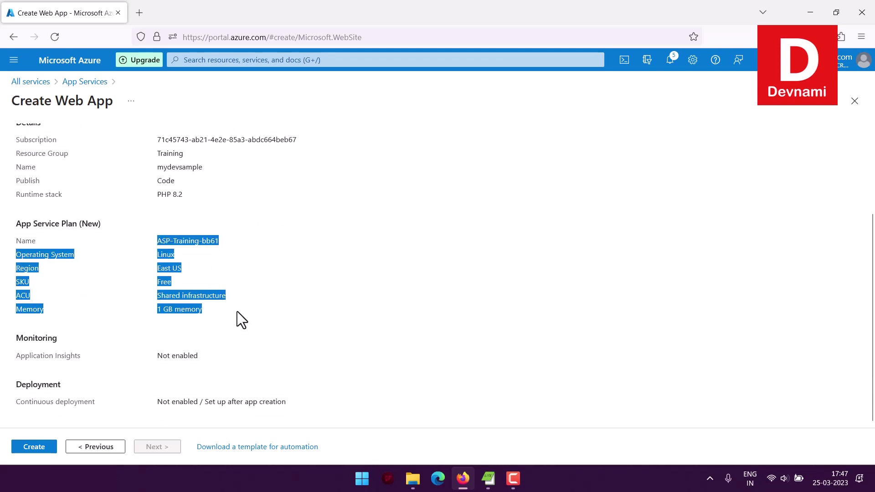
click(266, 304)
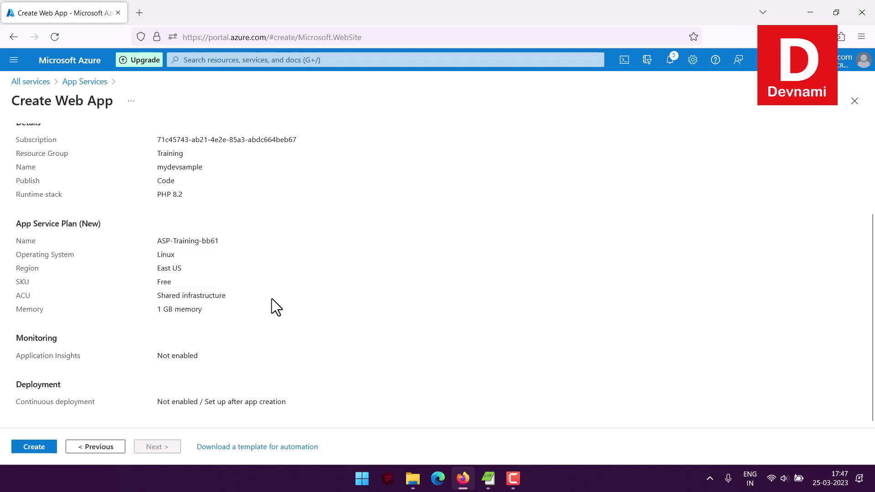
scroll(273, 298, up, 3)
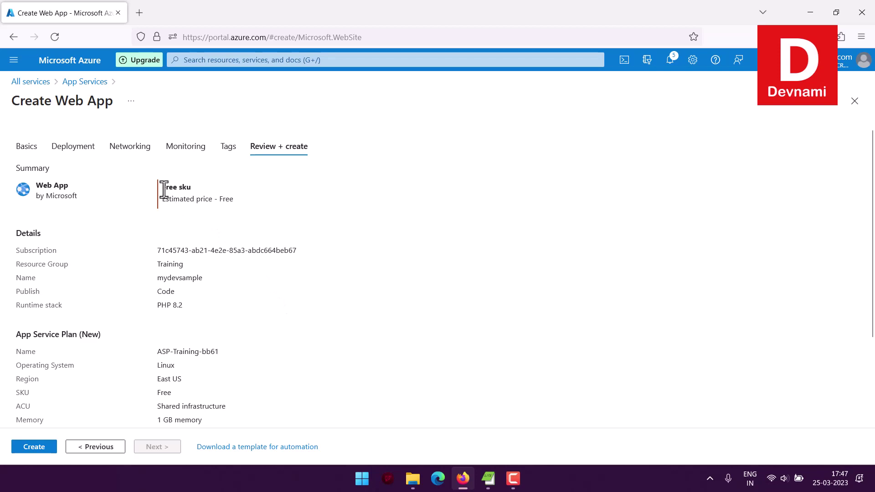
drag(180, 199, 249, 199)
click(250, 199)
scroll(299, 210, down, 3)
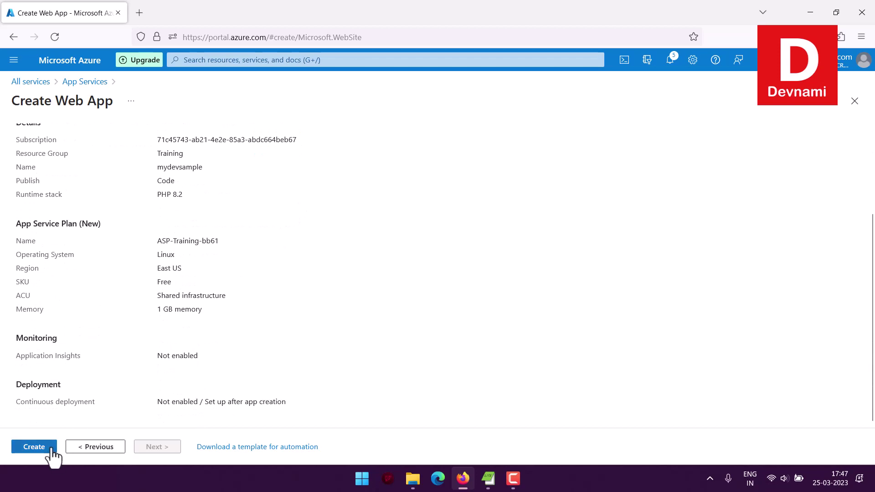
- Create the web app, and once it is deployed open the mydevsample resource and look over its overview
click(28, 449)
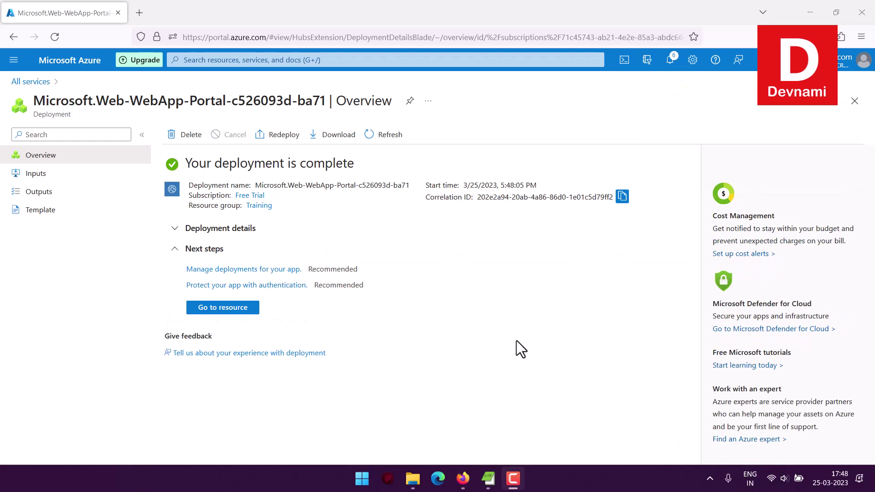
click(225, 309)
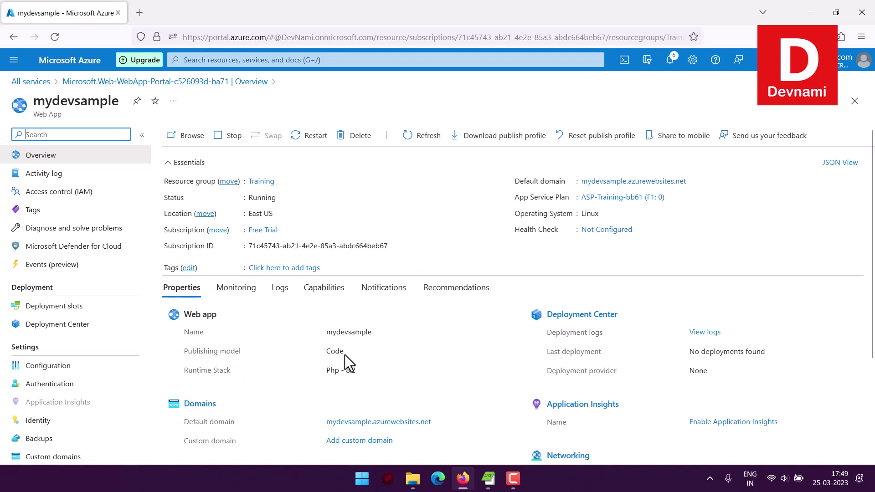
scroll(344, 368, down, 3)
scroll(100, 319, down, 3)
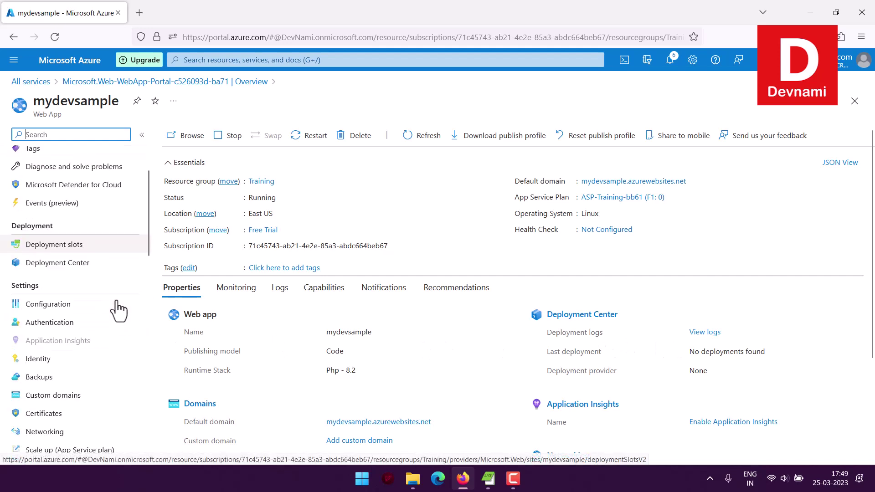
scroll(139, 281, up, 3)
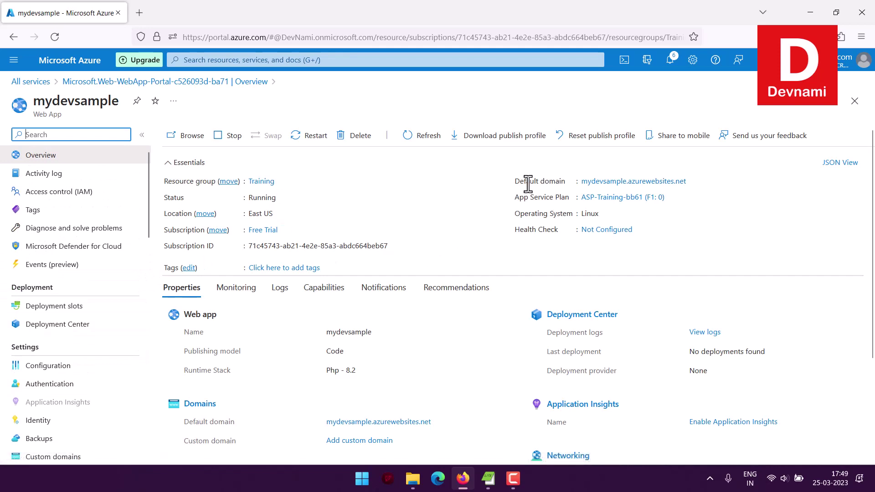
- Open the default domain mydevsample.azurewebsites.net in a new browser tab, check it and return to the Azure portal
mouse_move(595, 187)
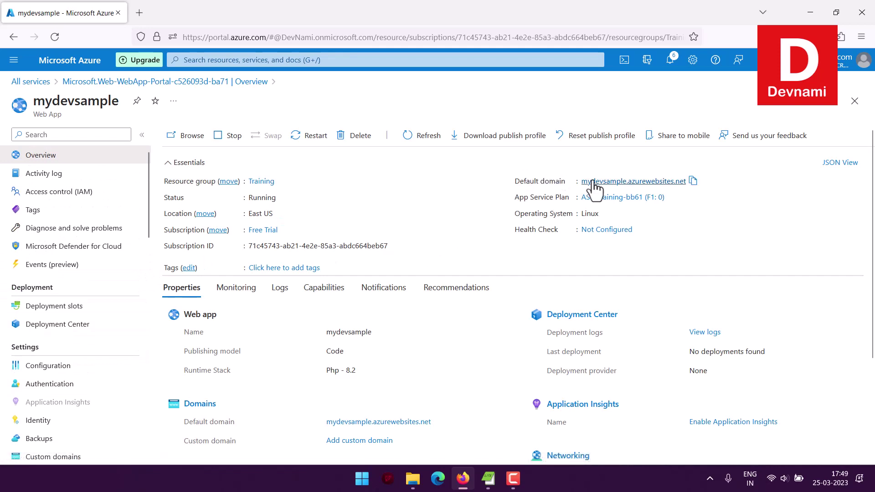
right_click(630, 184)
click(647, 186)
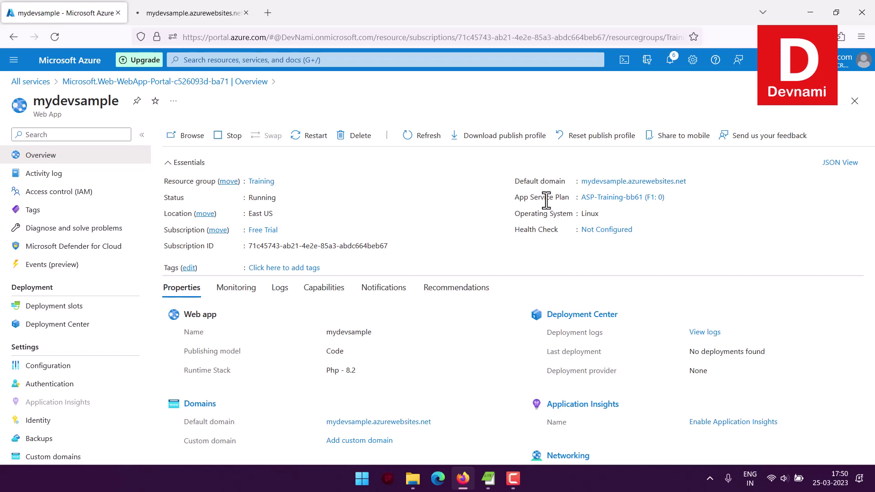
click(174, 15)
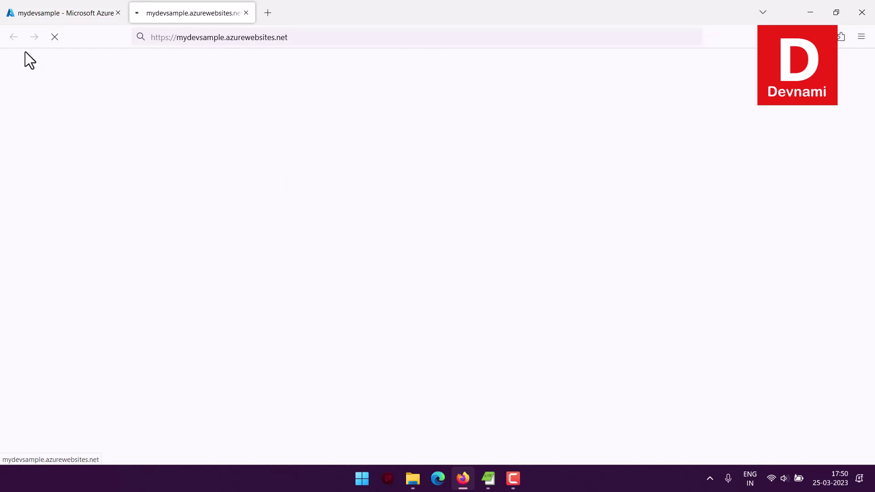
click(43, 14)
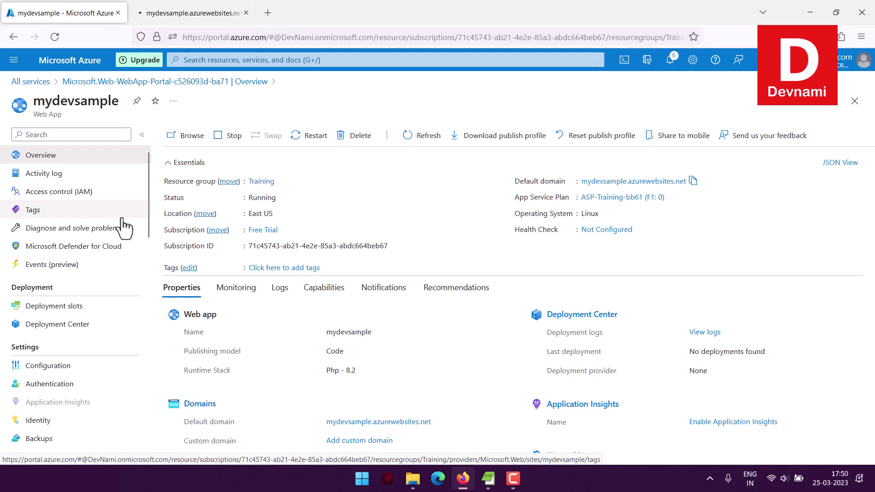
- Open the web app's Configuration page and examine the application settings and connection strings sections
scroll(121, 225, down, 5)
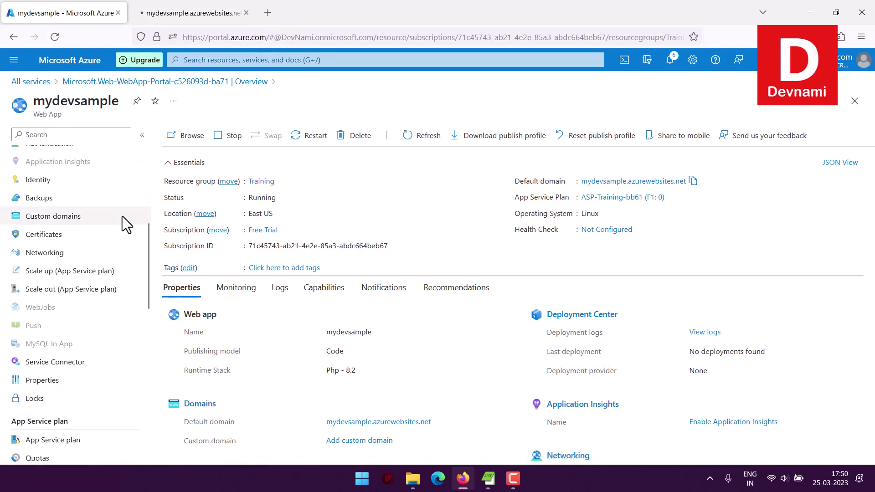
scroll(122, 216, up, 1)
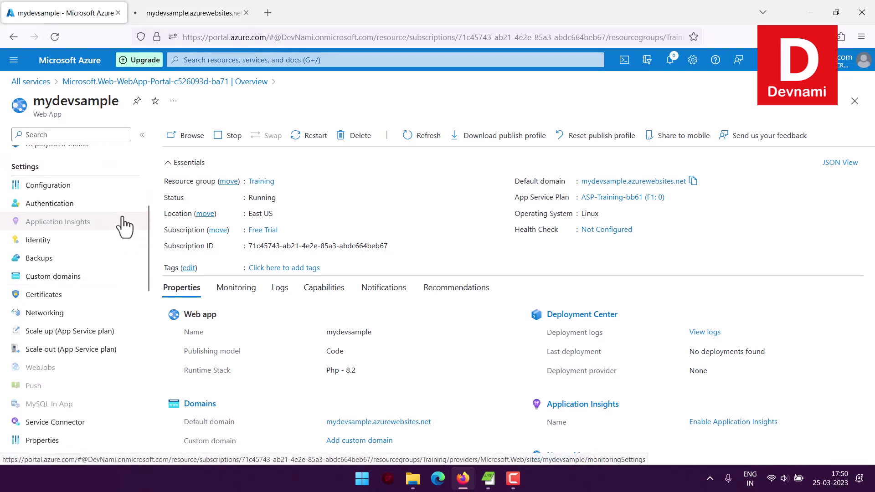
click(62, 187)
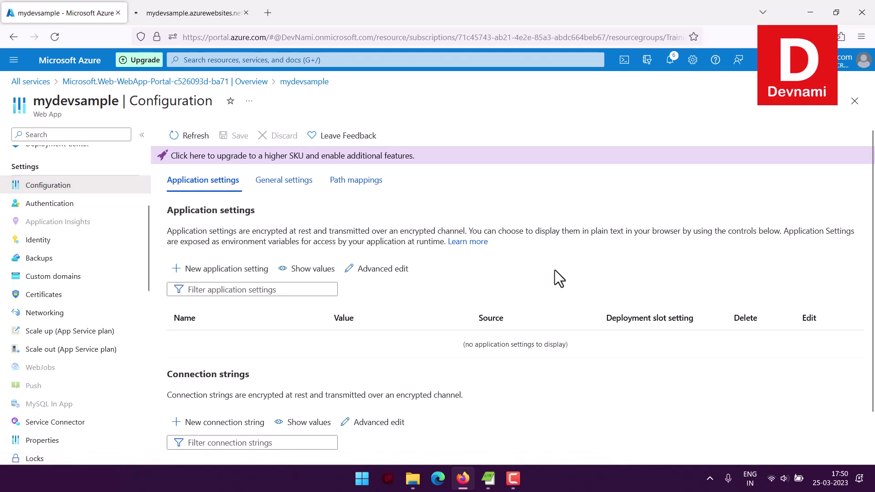
drag(174, 212, 252, 211)
click(272, 213)
scroll(466, 347, down, 1)
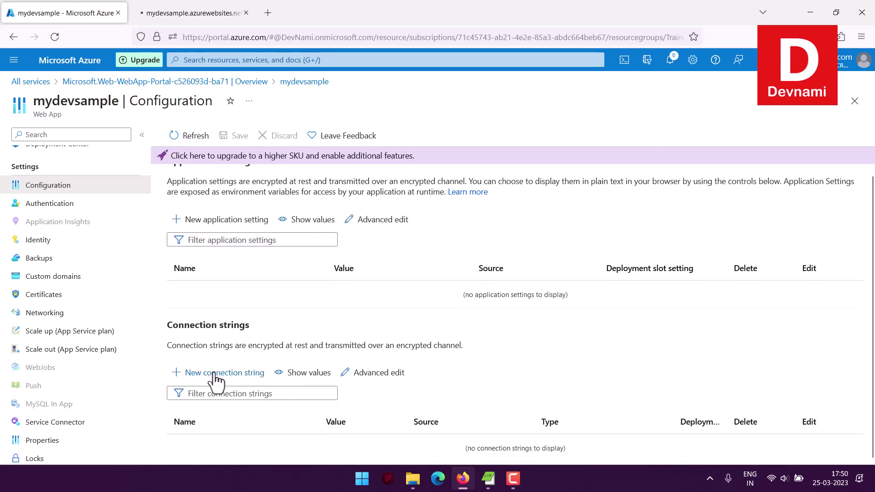
scroll(446, 297, up, 1)
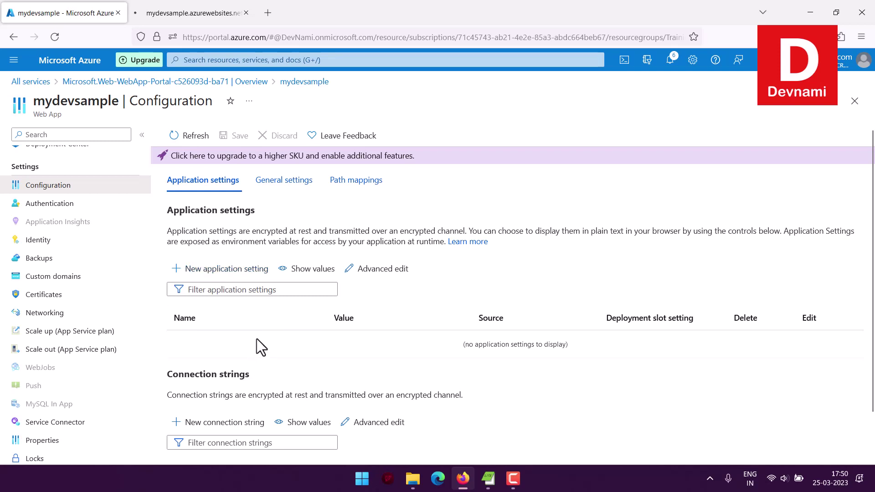
- View the web app's Authentication and Advanced Tools pages and look over the other available management options
click(50, 203)
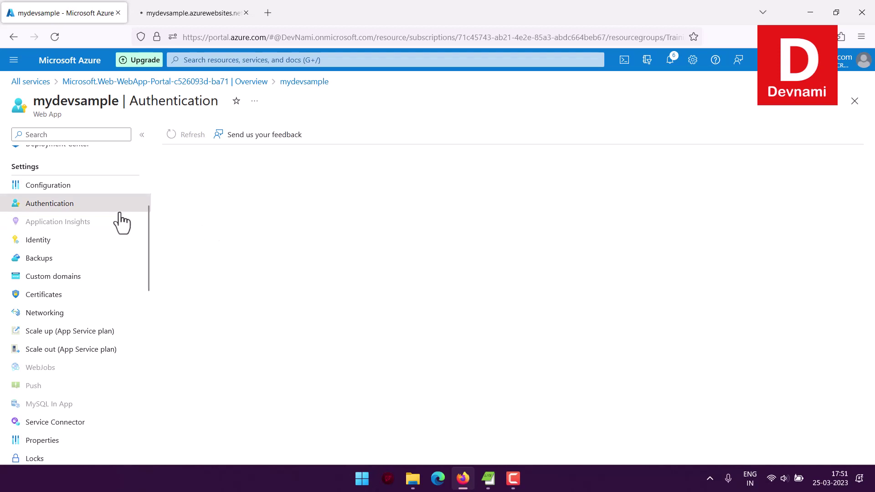
scroll(128, 221, down, 3)
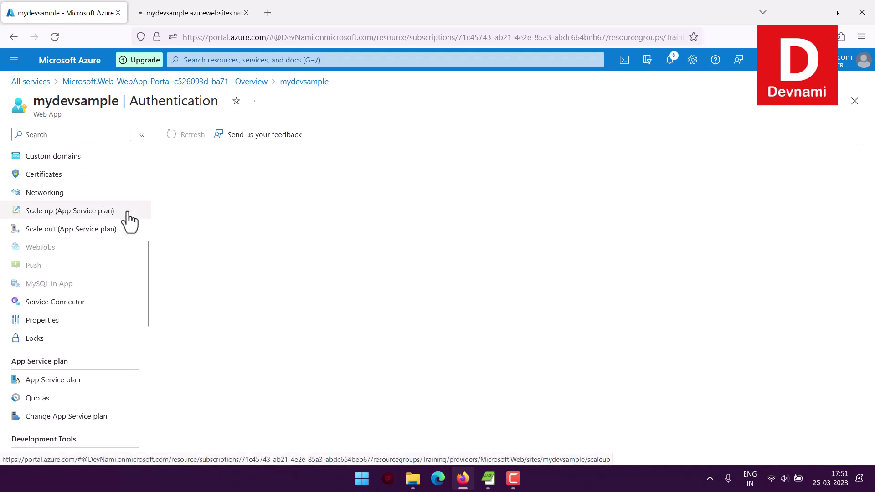
scroll(129, 221, down, 4)
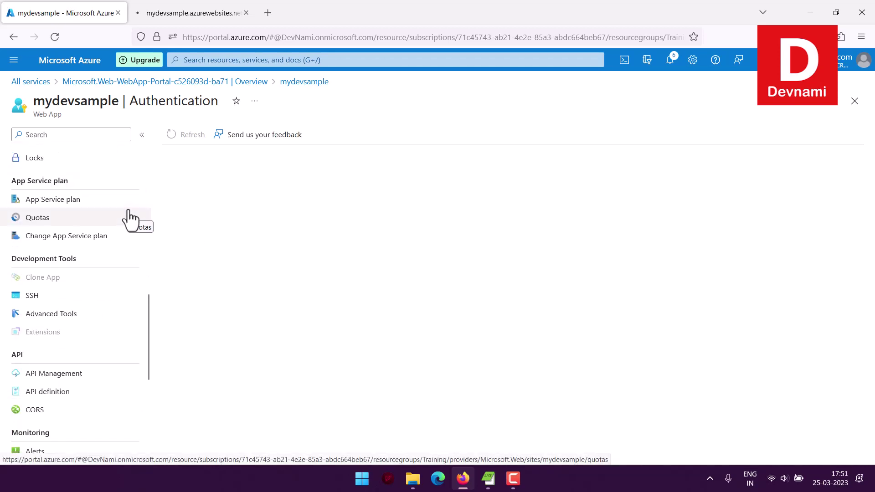
click(45, 312)
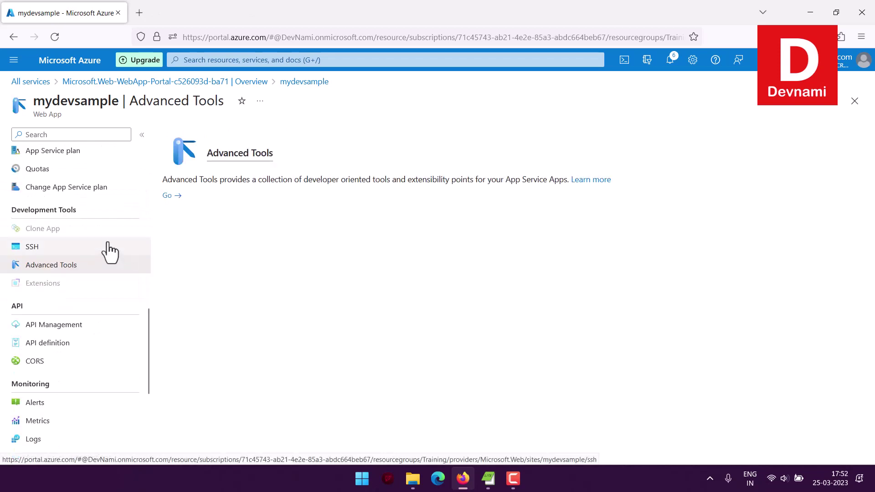
scroll(110, 251, down, 4)
scroll(110, 251, up, 15)
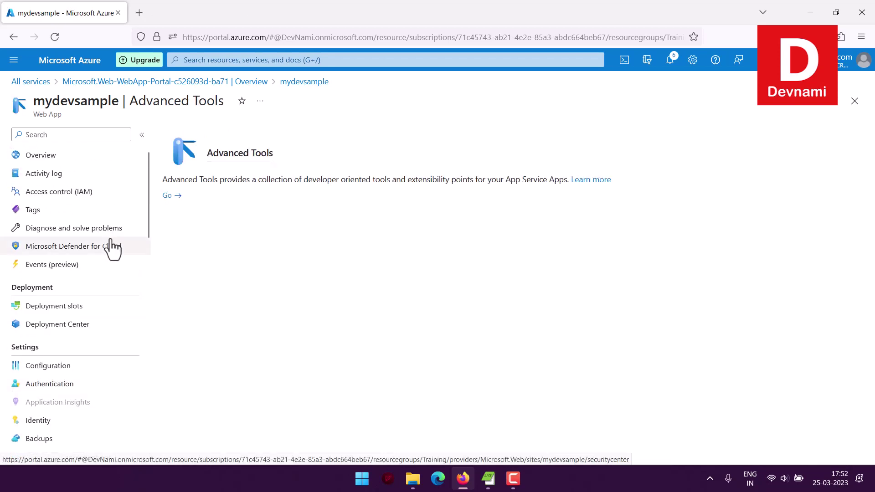
- Open the web app's Deployment Center and show its FTPS credentials
click(68, 325)
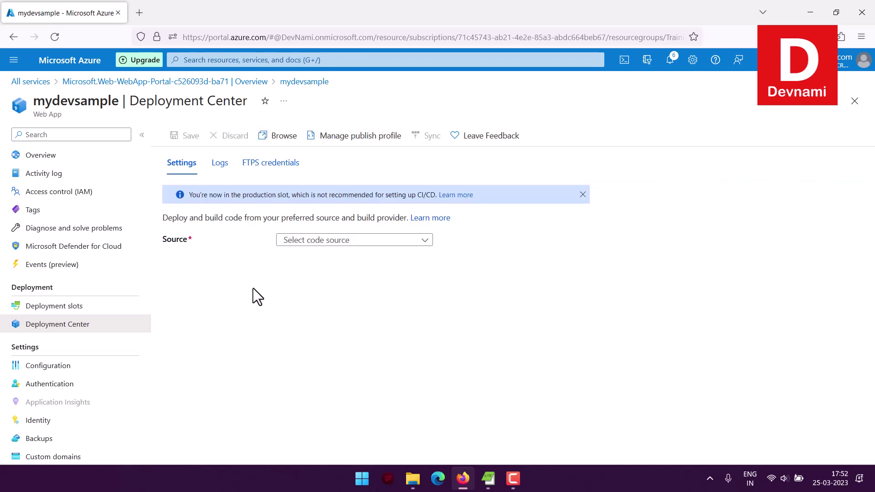
click(253, 164)
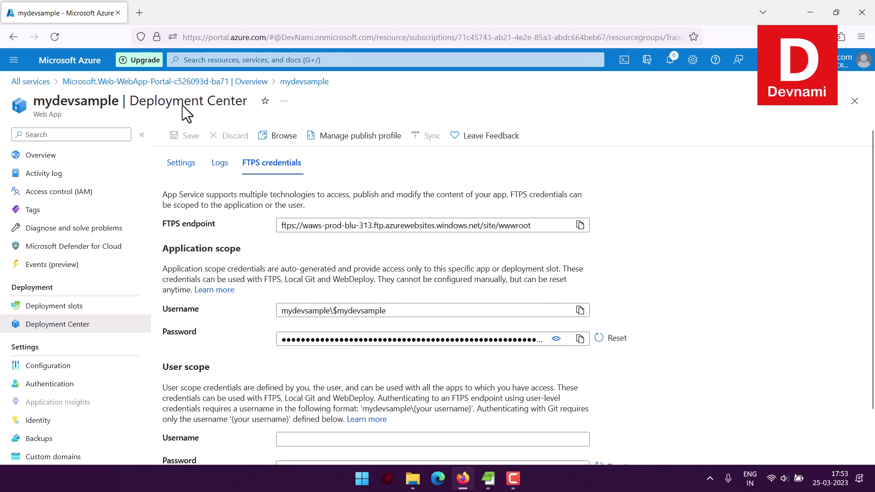
- Search the web for "ftpzilla" in a new browser tab and open the FileZilla project homepage
click(140, 10)
text(ftp)
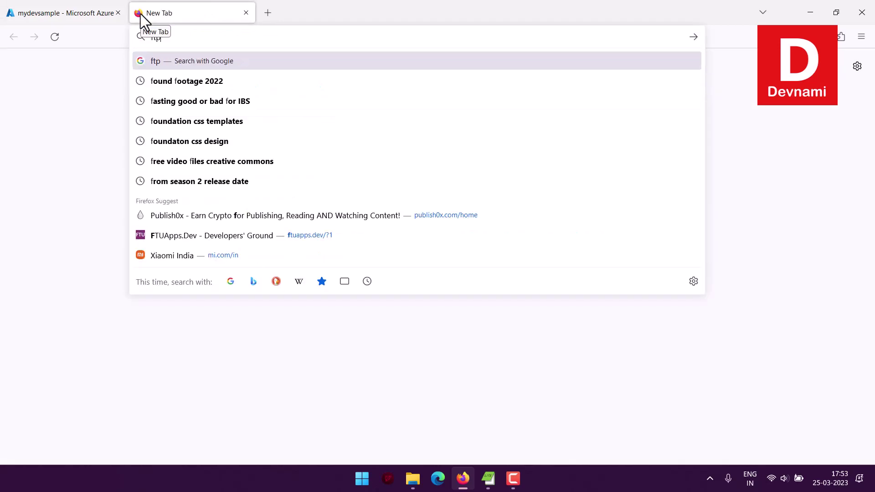
text(zilla)
key(Return)
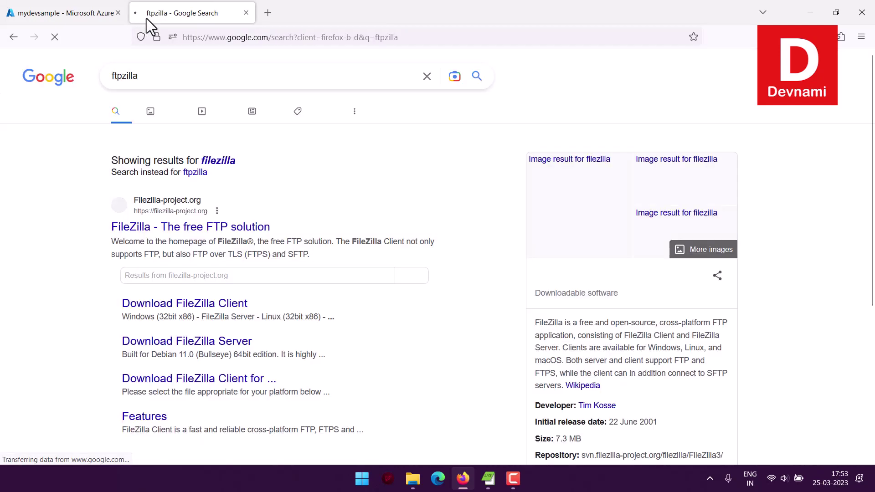
click(160, 227)
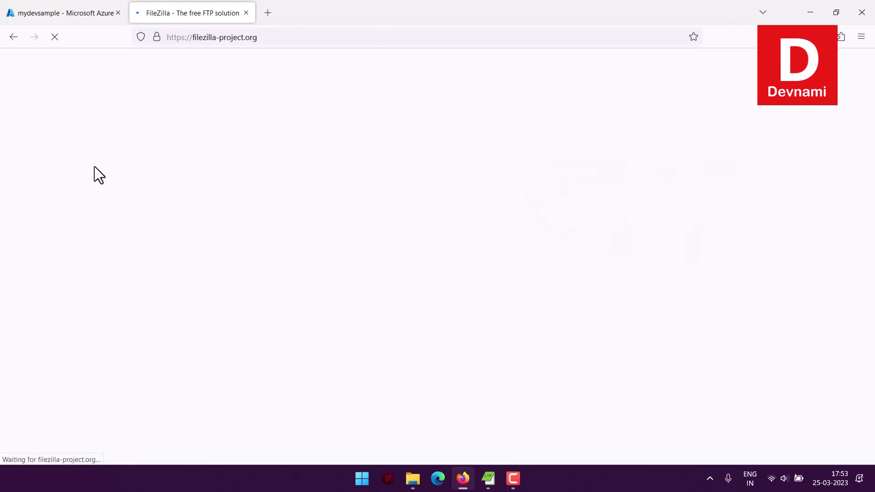
- Return to the Azure portal, examine the FTPS credentials and view the Deployment Center logs
click(86, 14)
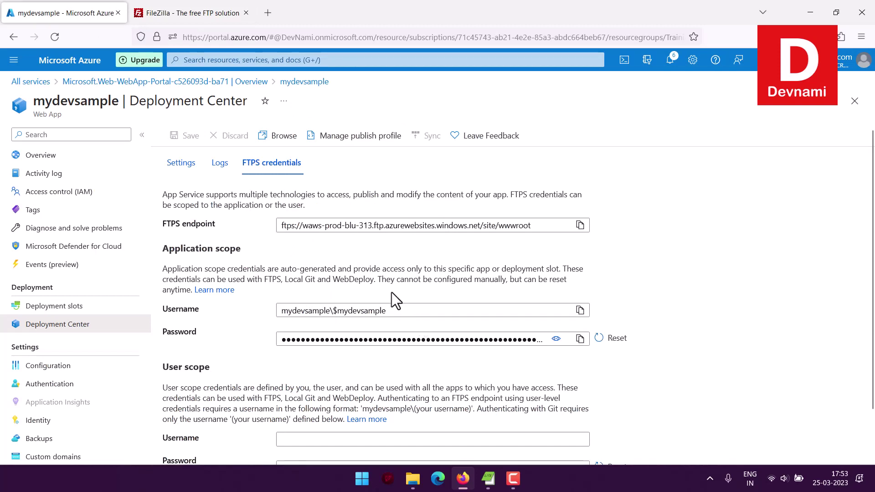
scroll(378, 278, down, 2)
scroll(371, 273, up, 2)
click(220, 164)
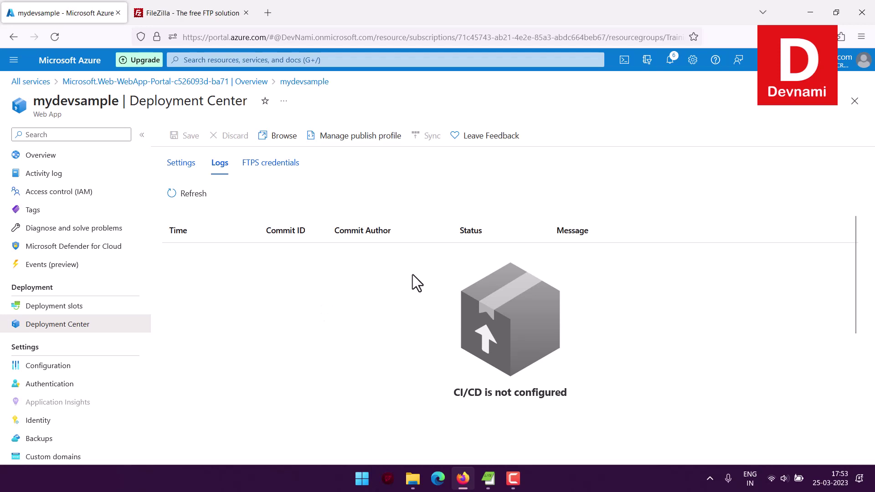
- Return to the Deployment Center settings and examine the available code source options without choosing one
click(183, 167)
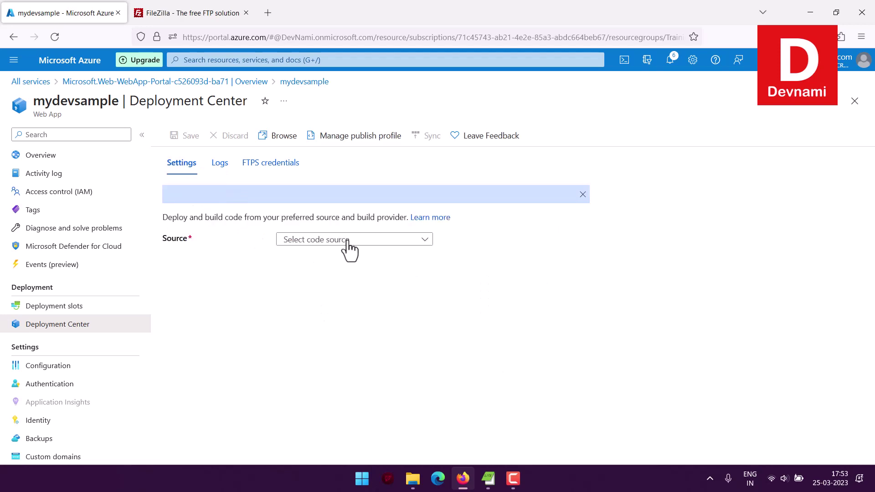
click(336, 243)
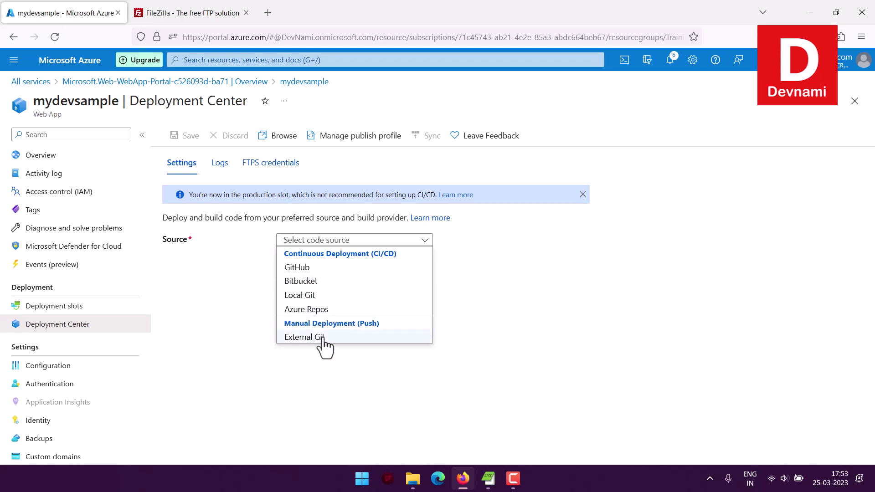
click(257, 281)
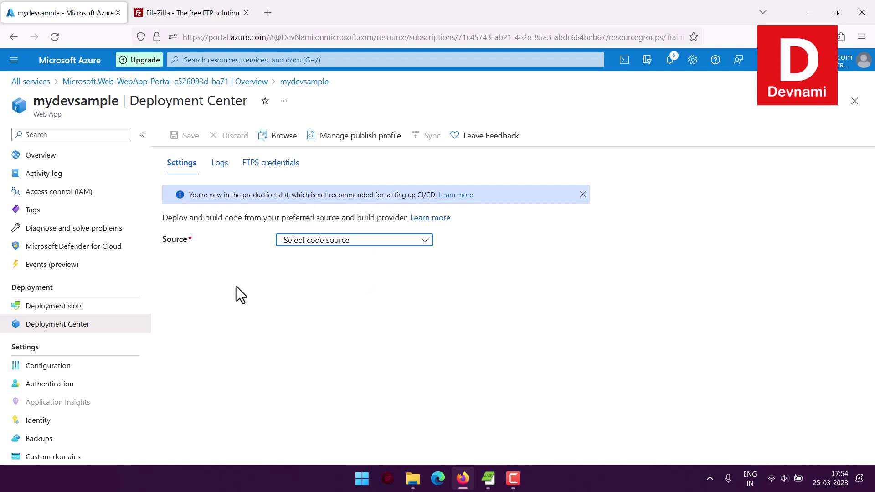
- Open the web app's Custom domains page and read the plan requirement for enabling custom domains
scroll(59, 310, down, 4)
scroll(114, 308, up, 1)
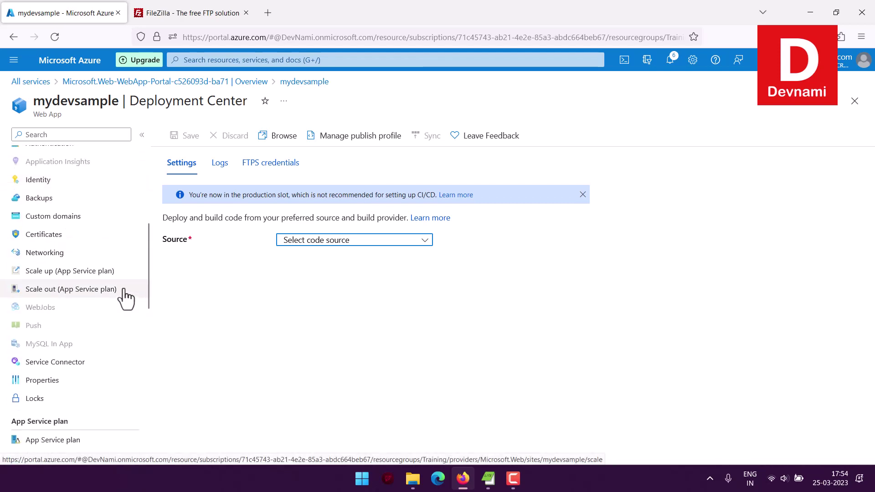
click(46, 220)
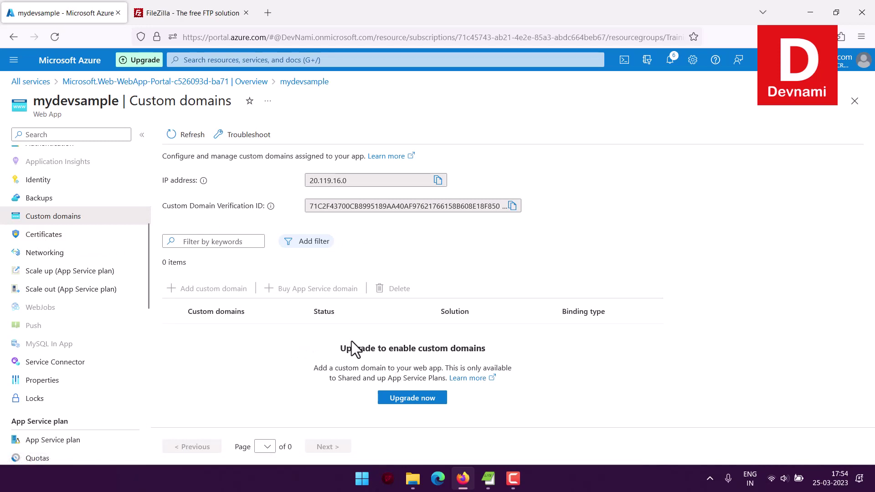
drag(346, 347, 506, 345)
double_click(506, 345)
click(335, 351)
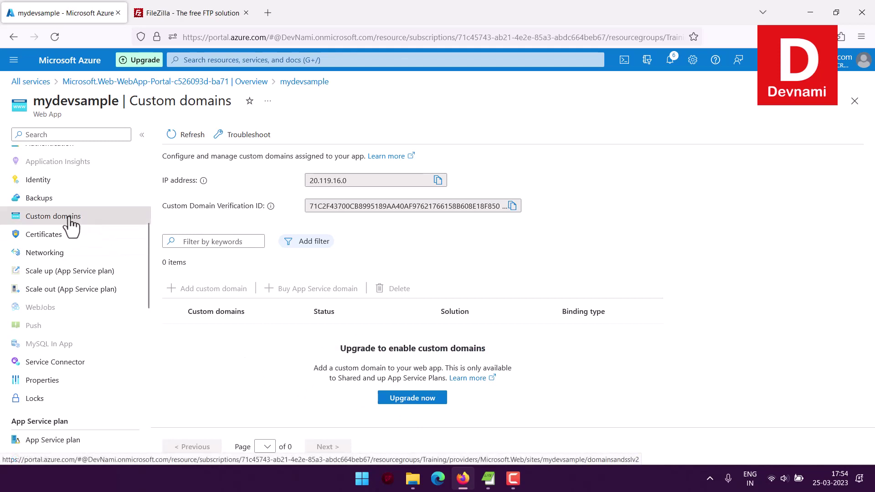
- View the web app's Certificates page, reading the upgrade requirement and showing the Bring your own certificates (.pfx) section
click(8, 235)
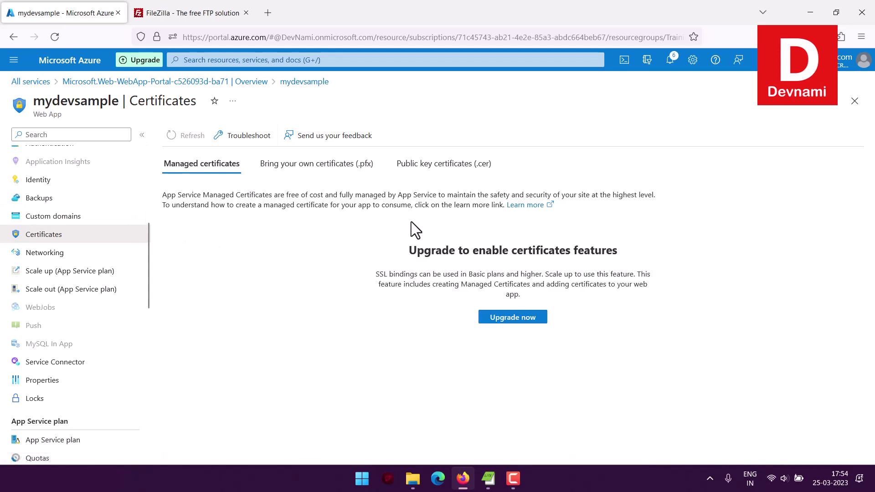
drag(409, 250, 641, 281)
click(641, 281)
click(341, 168)
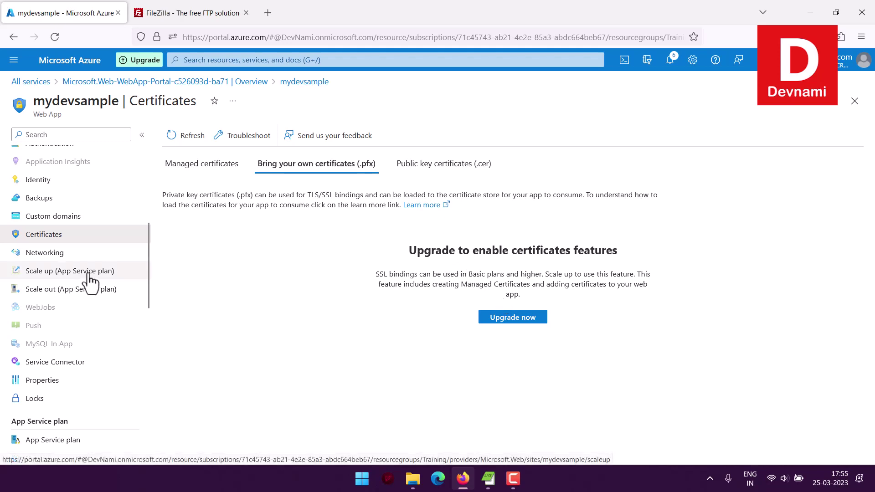
- Open the web app's App Service plan and examine its overview details, CPU, memory and data charts, and management options
scroll(100, 282, down, 5)
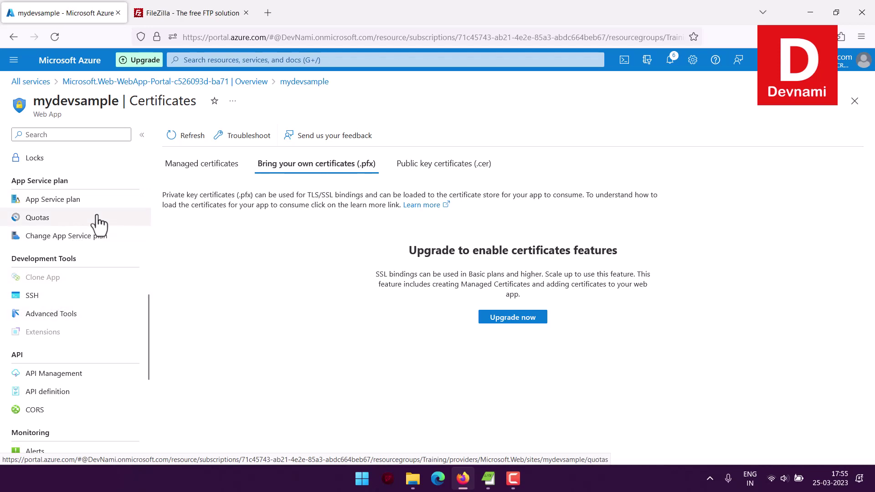
click(96, 208)
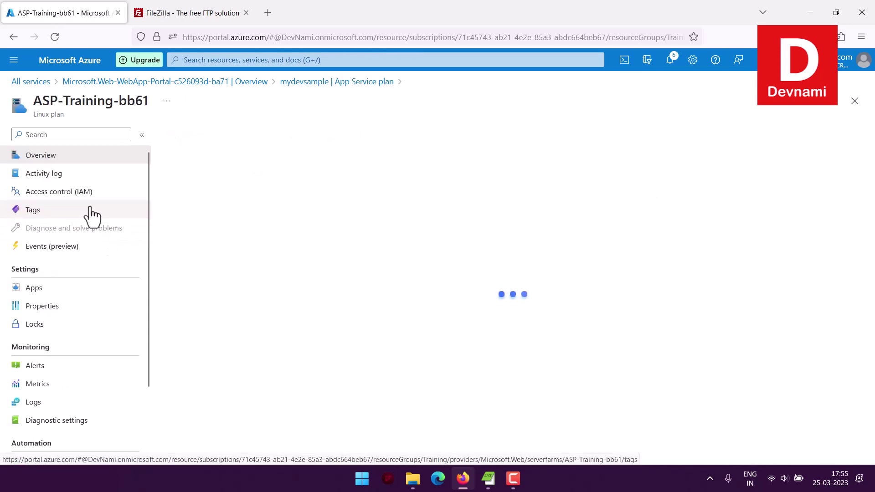
scroll(134, 258, down, 2)
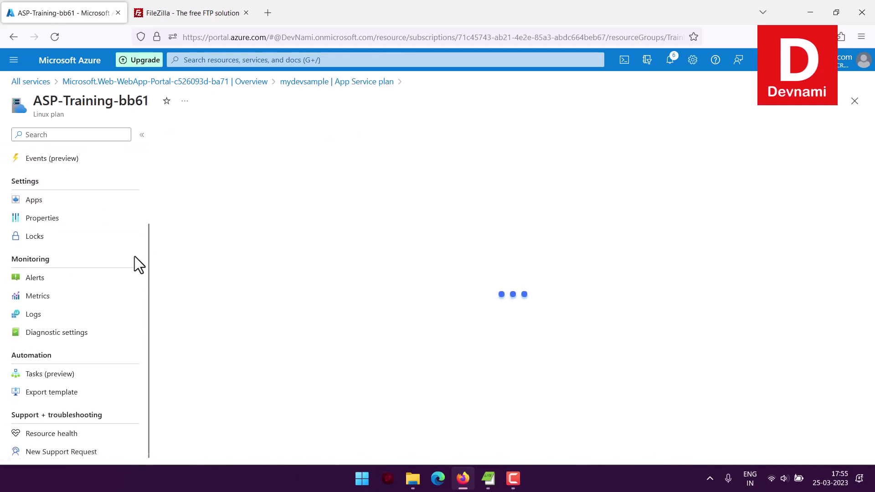
scroll(134, 256, up, 2)
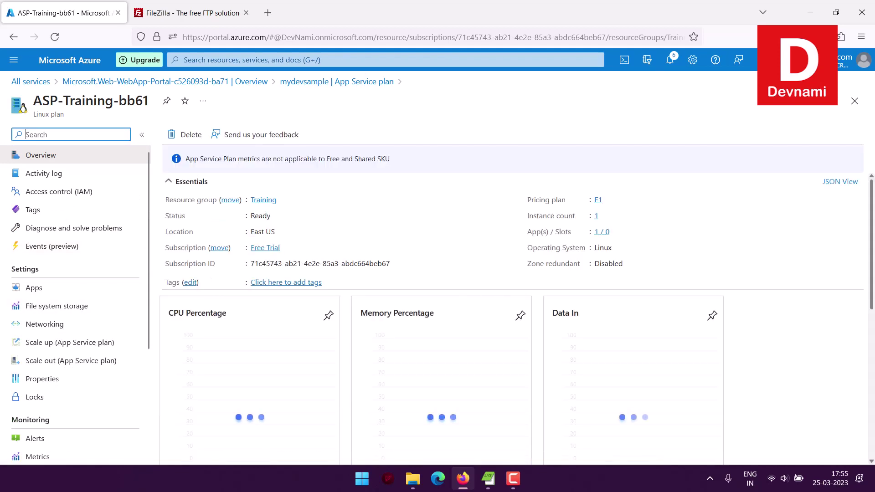
scroll(852, 301, down, 3)
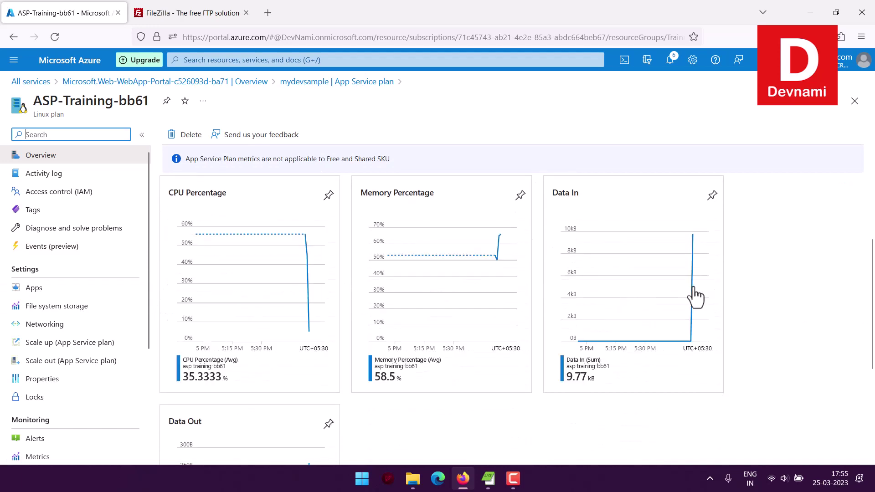
scroll(749, 322, down, 3)
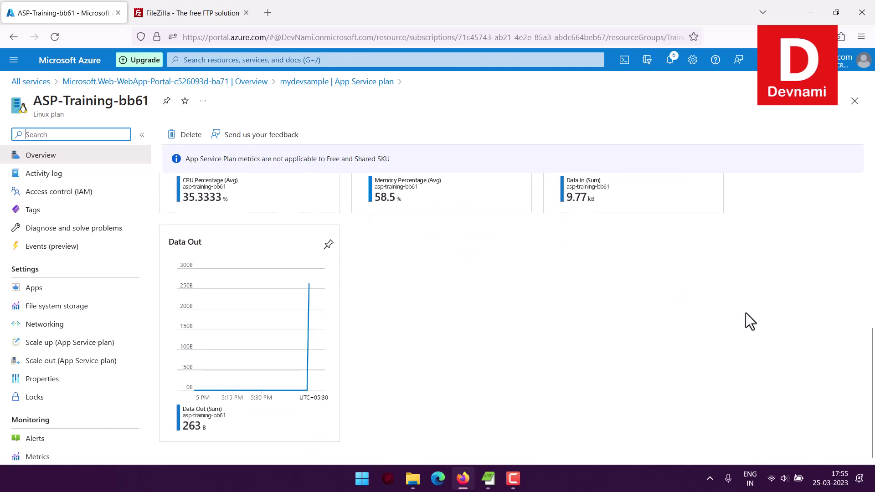
scroll(746, 312, up, 5)
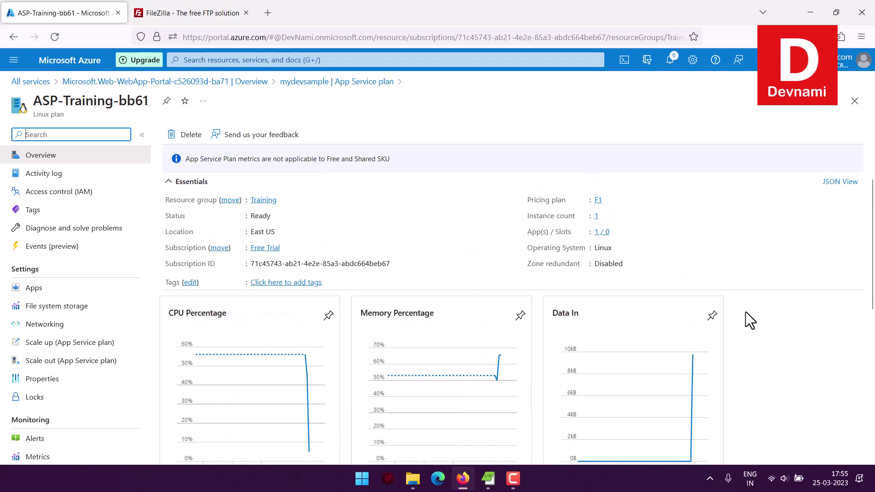
scroll(101, 299, down, 3)
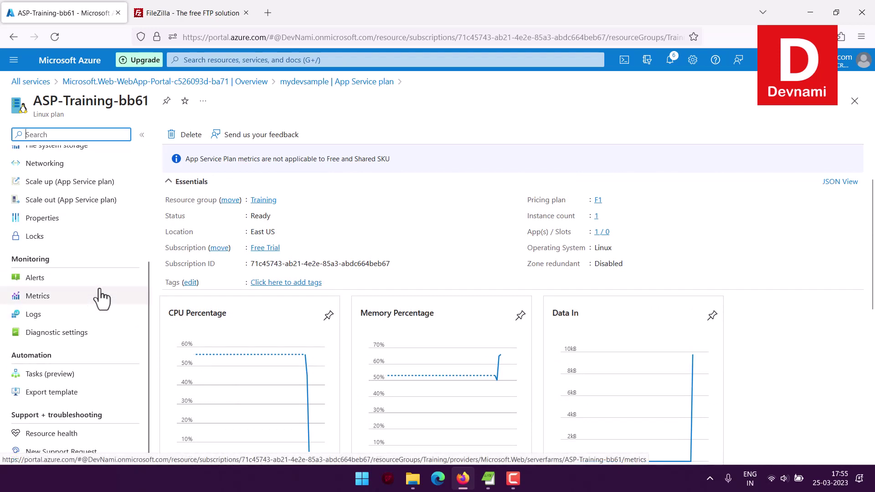
- List the apps hosted in the App Service plan and open the mydevsample web app from there
scroll(101, 298, up, 3)
click(39, 289)
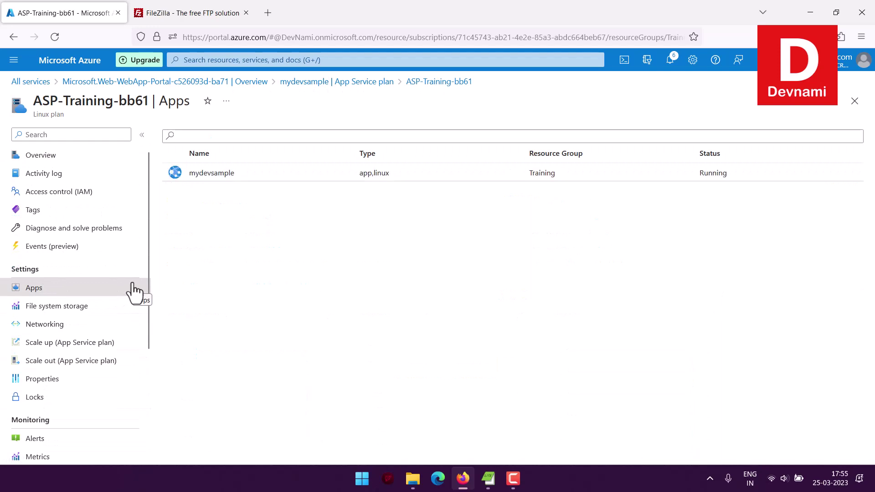
click(219, 176)
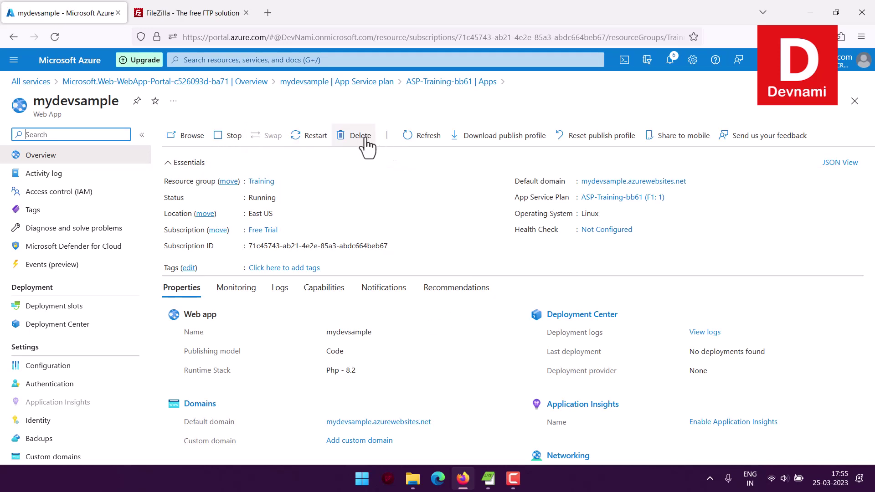
- Open the default domain mydevsample.azurewebsites.net in a new browser tab and read the web app's default landing page
scroll(815, 218, down, 3)
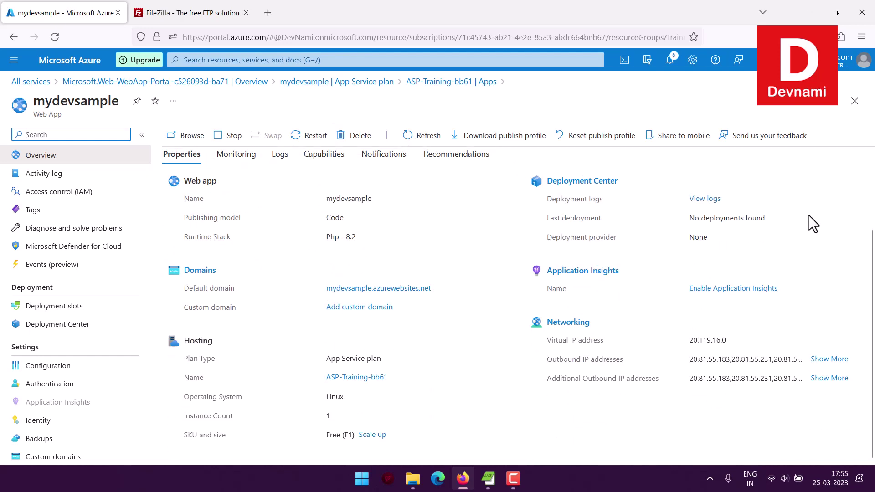
right_click(410, 289)
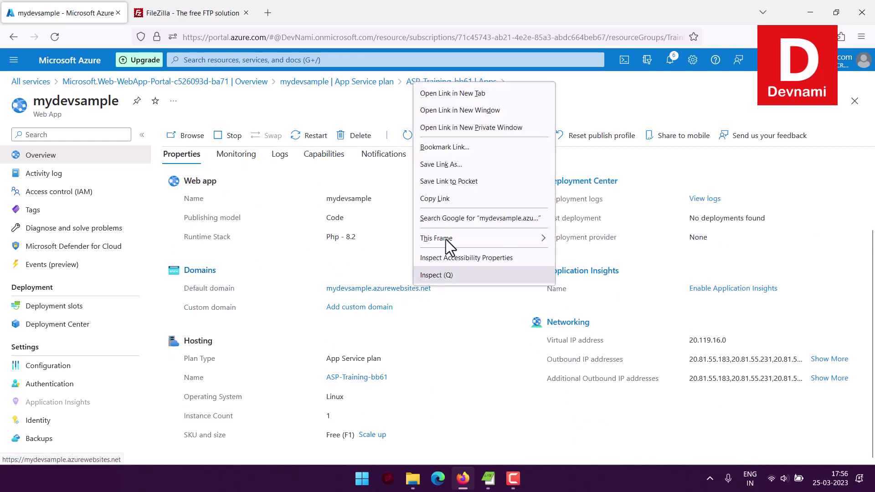
click(466, 94)
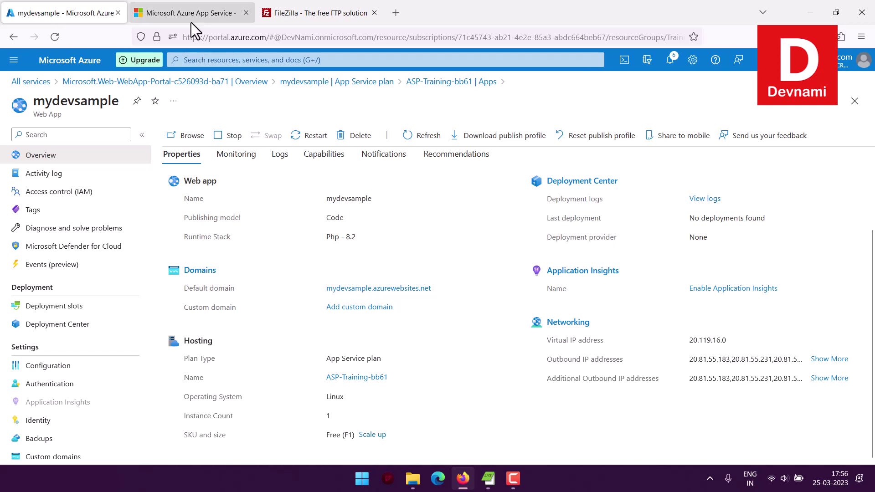
click(228, 16)
drag(46, 176, 110, 203)
click(68, 172)
drag(46, 176, 305, 395)
click(306, 395)
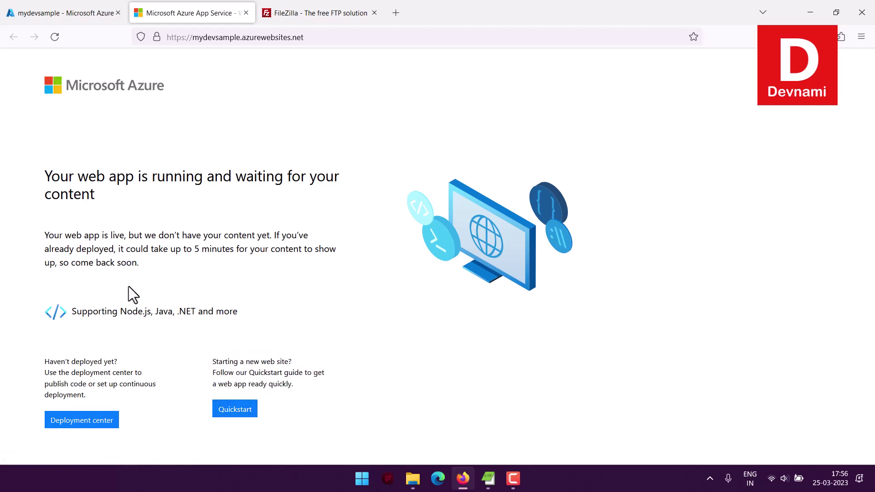
- Return to the mydevsample page in the Azure portal and close the FileZilla and web app browser tabs
click(62, 13)
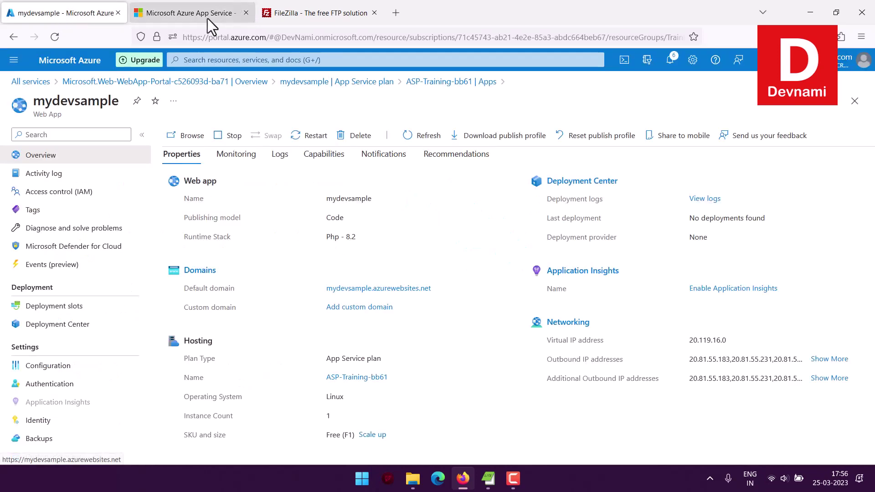
click(374, 13)
click(246, 13)
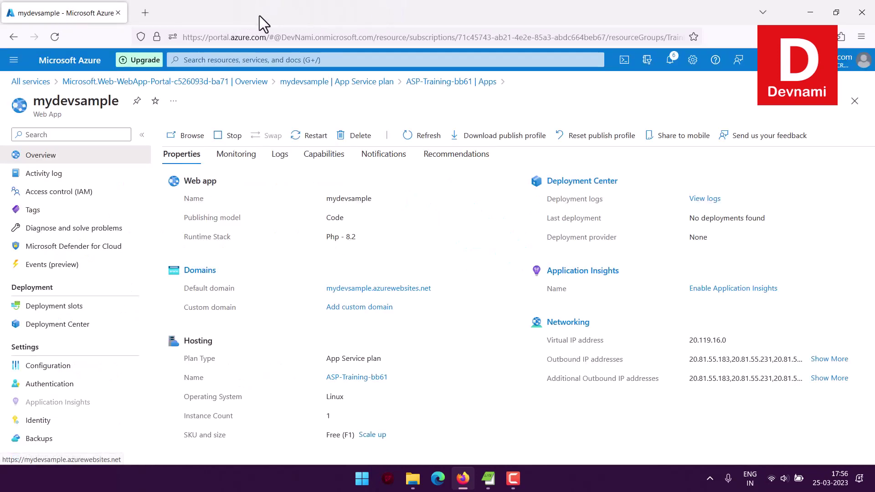